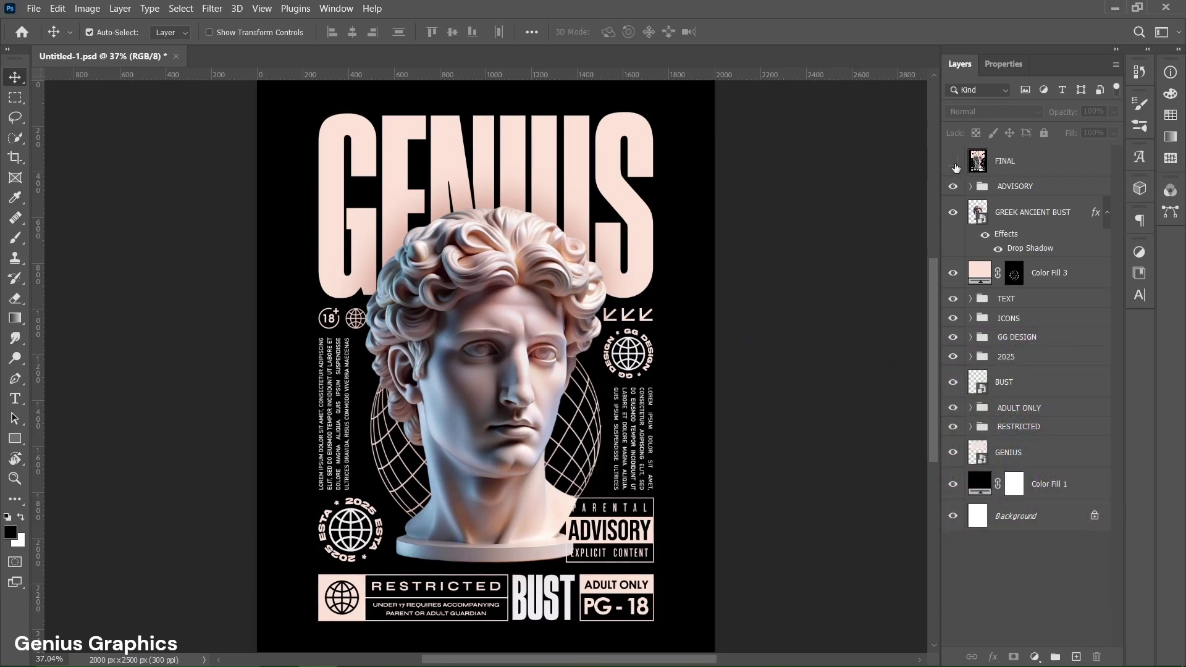
Step: Hide the Color Fill 1 and Background layers to leave the poster on transparency
{"action": "left_click", "coordinate": [687, 371]}
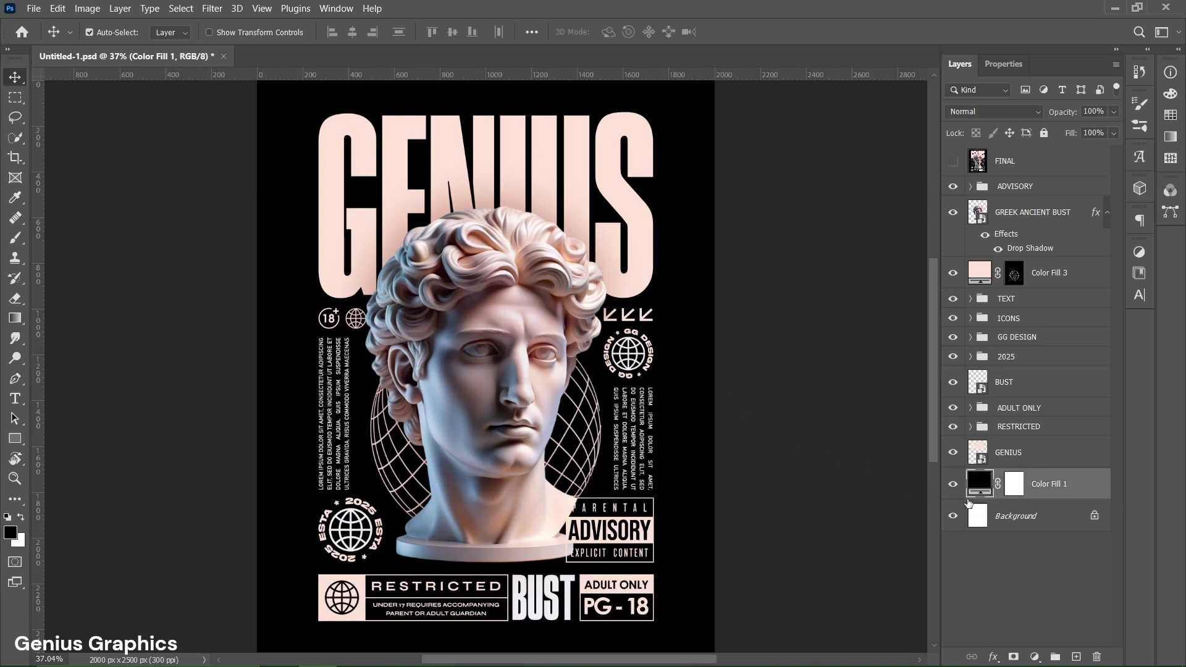
{"action": "left_click", "coordinate": [951, 486]}
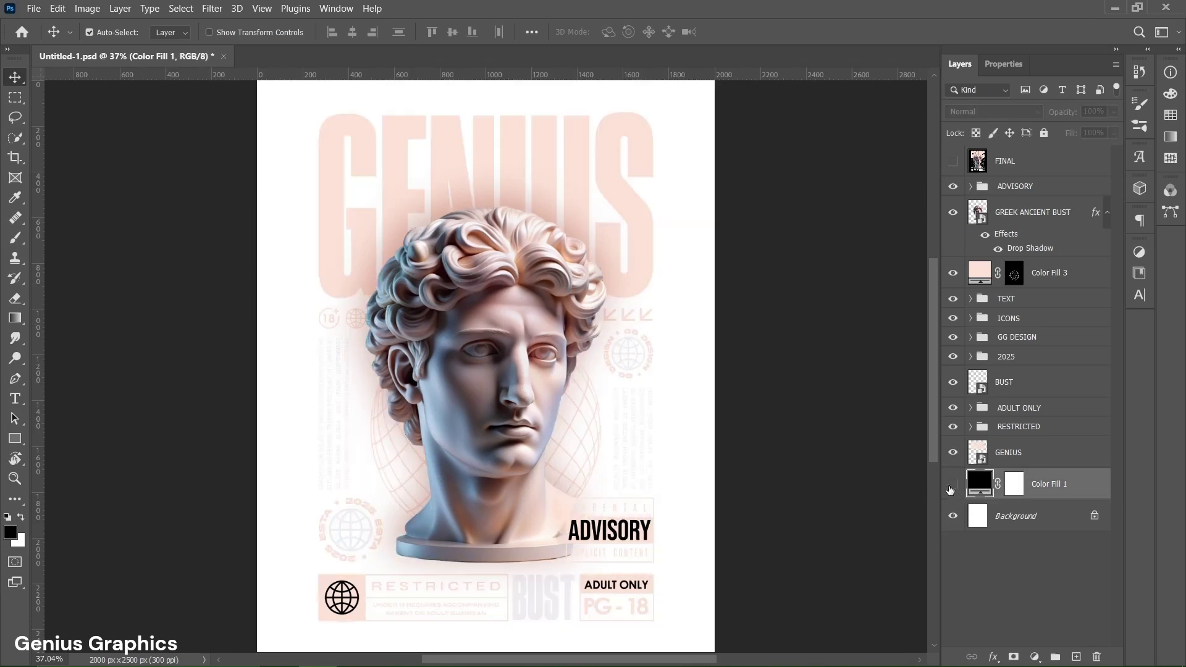
{"action": "left_click", "coordinate": [959, 519]}
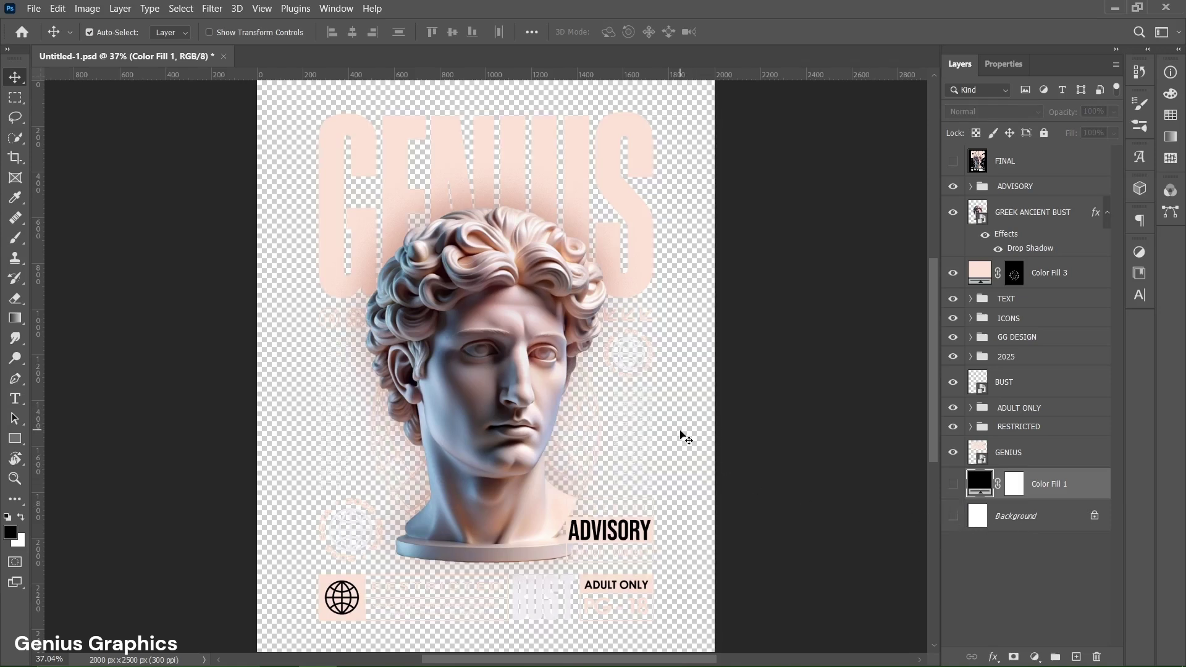
Step: Save a PNG copy named 'POSTER PNG' into the T-SHIRT folder
{"action": "left_click", "coordinate": [34, 9]}
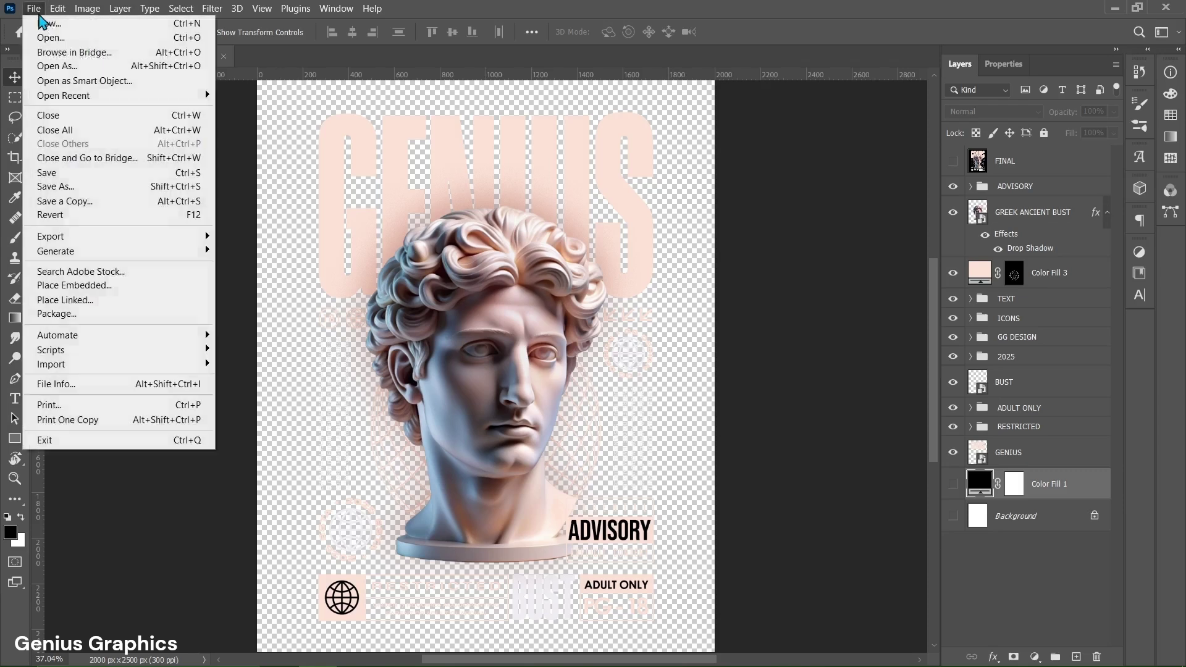
{"action": "left_click", "coordinate": [57, 206]}
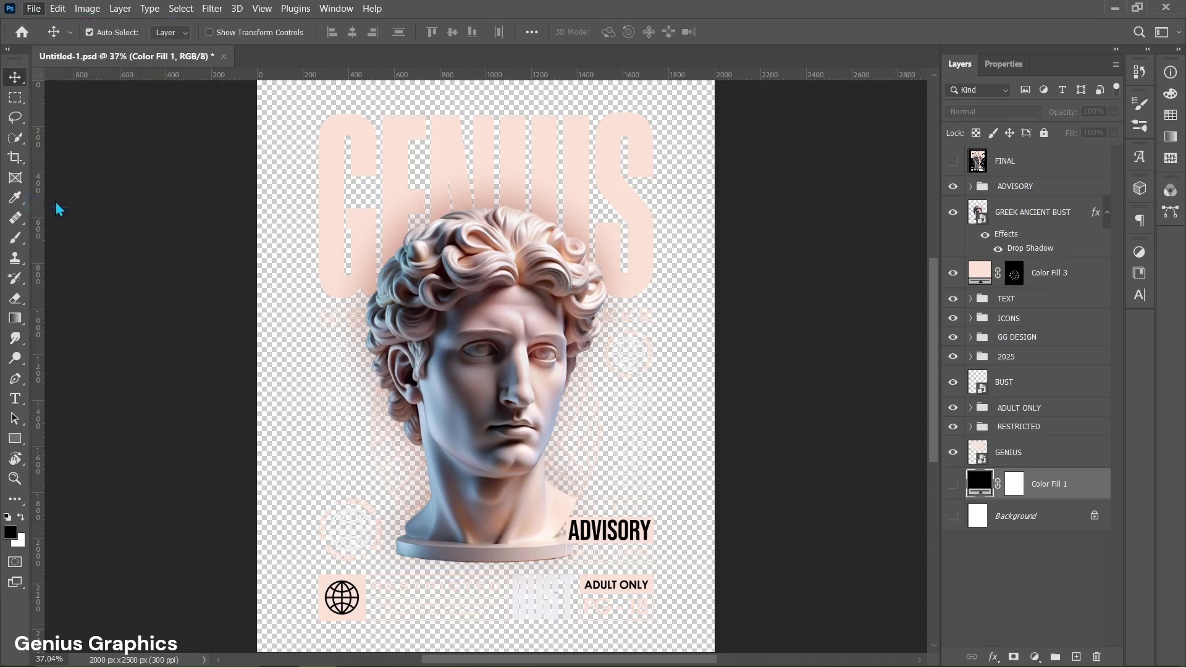
{"action": "left_click", "coordinate": [172, 199]}
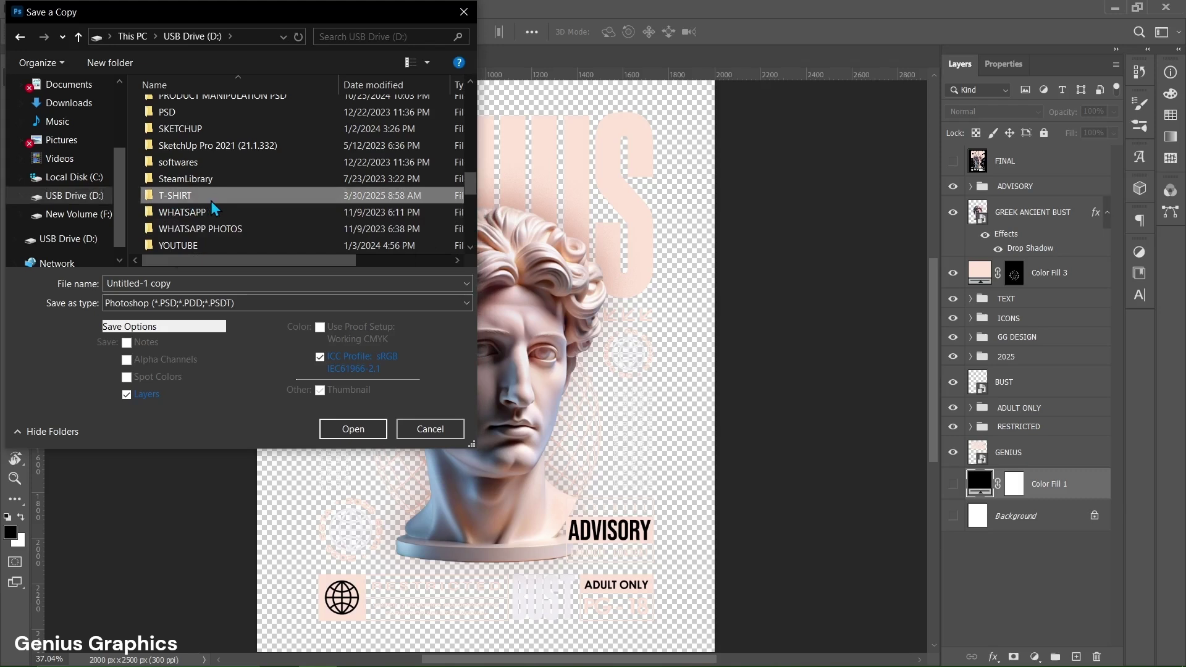
{"action": "double_click", "coordinate": [212, 201]}
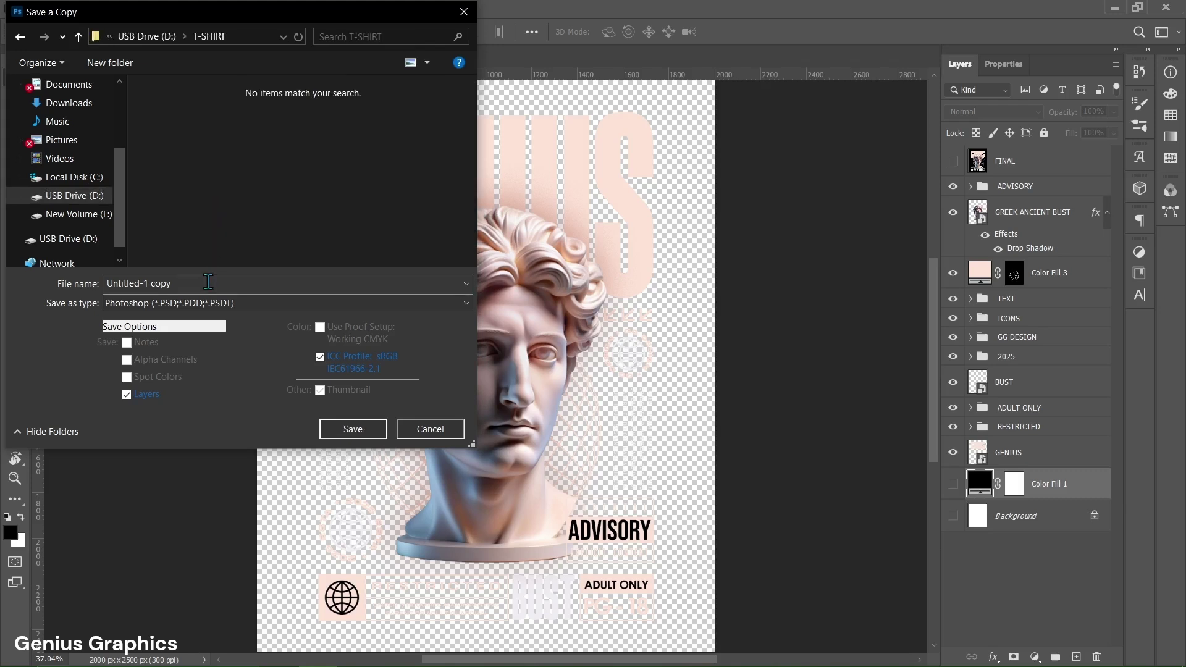
{"action": "left_click", "coordinate": [212, 303]}
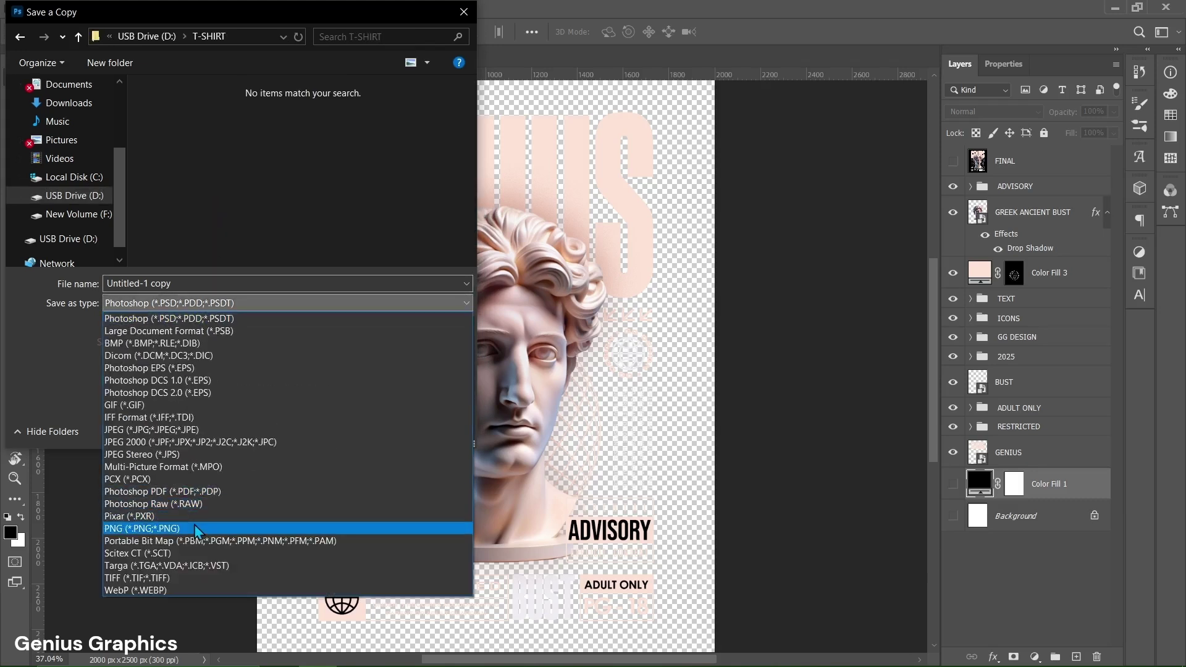
{"action": "left_click", "coordinate": [197, 529]}
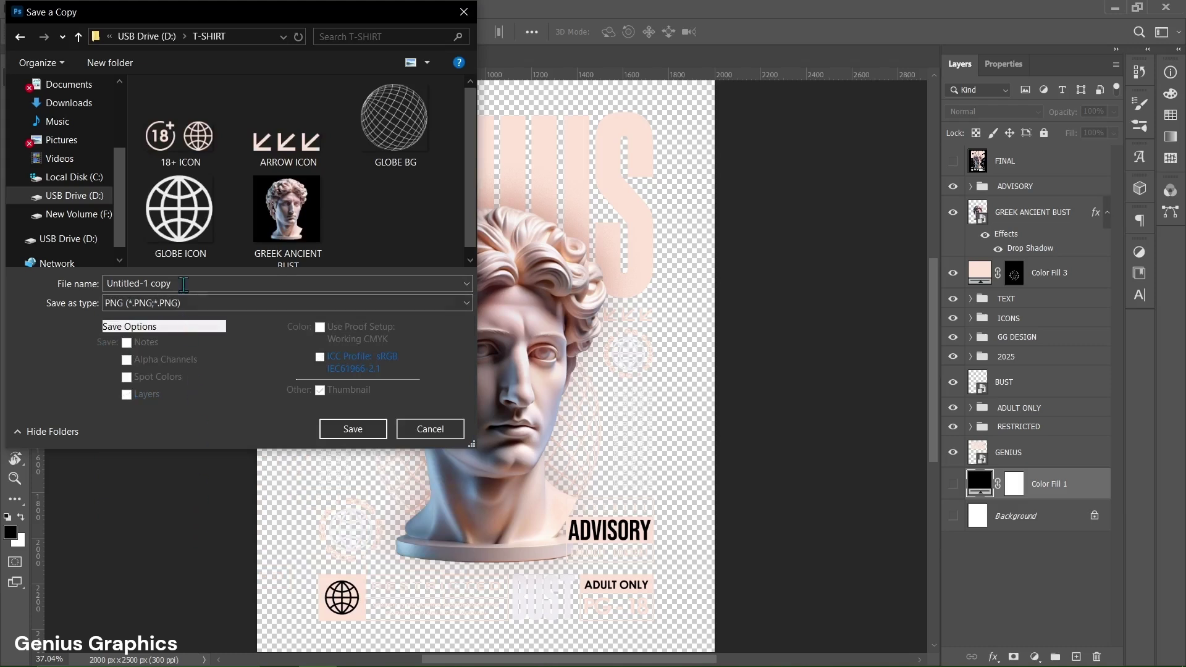
{"action": "left_click_drag", "start_coordinate": [183, 285], "coordinate": [108, 283]}
{"action": "type", "text": "POSTER PNG"}
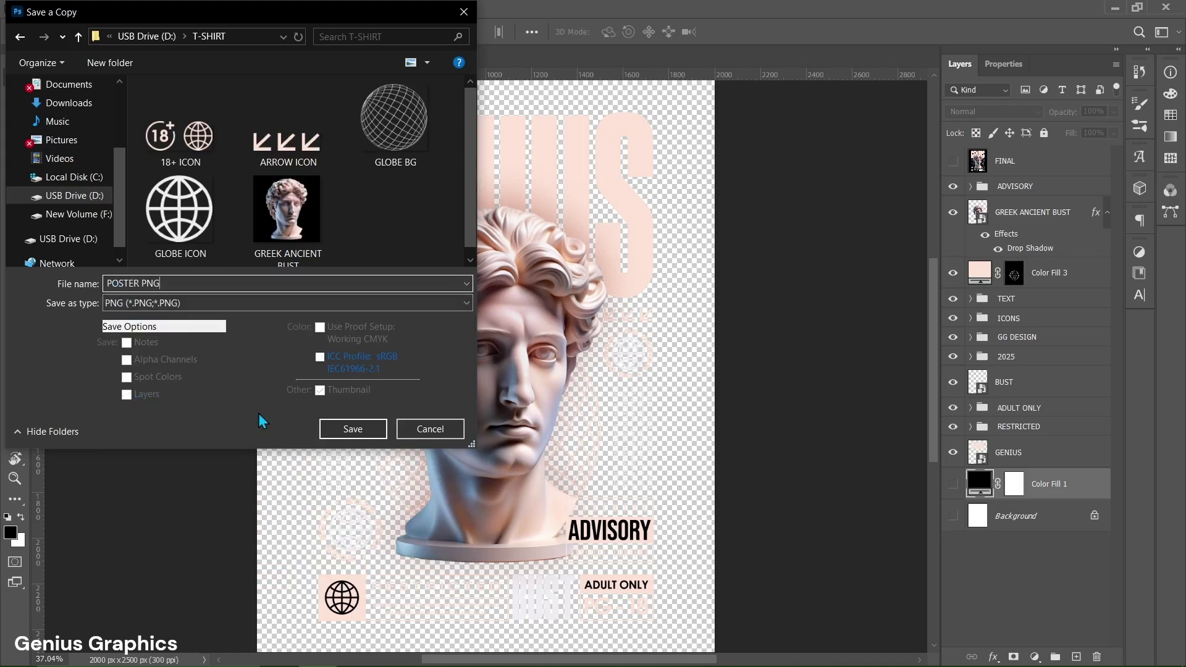
{"action": "left_click", "coordinate": [350, 432]}
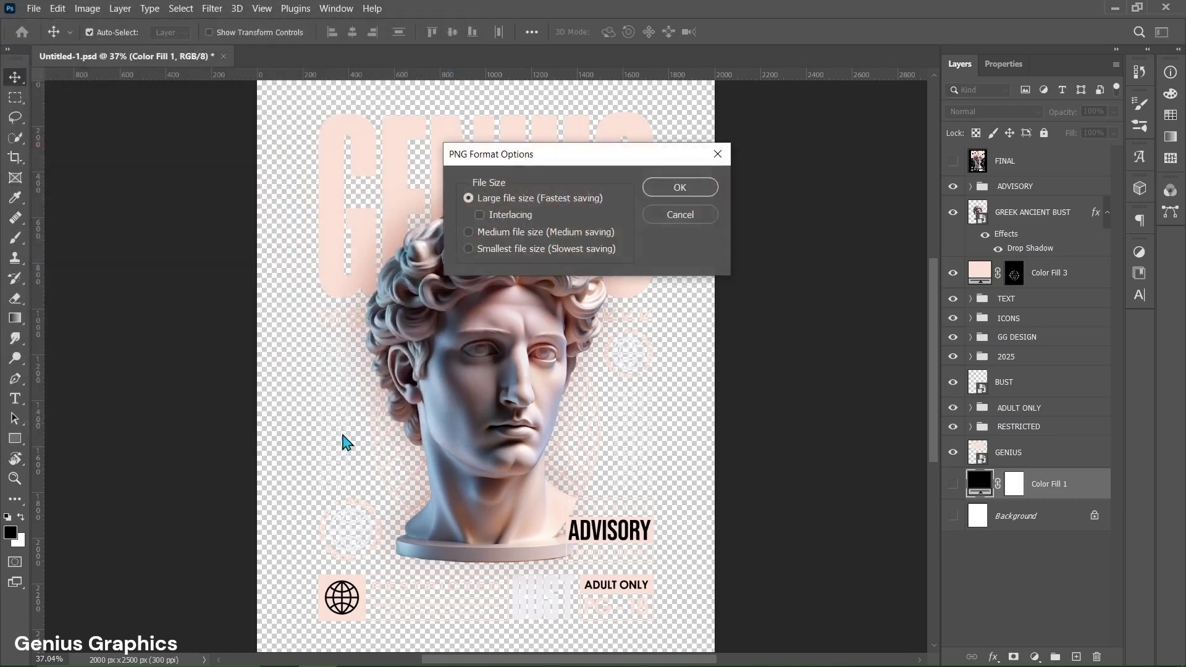
{"action": "left_click", "coordinate": [667, 192]}
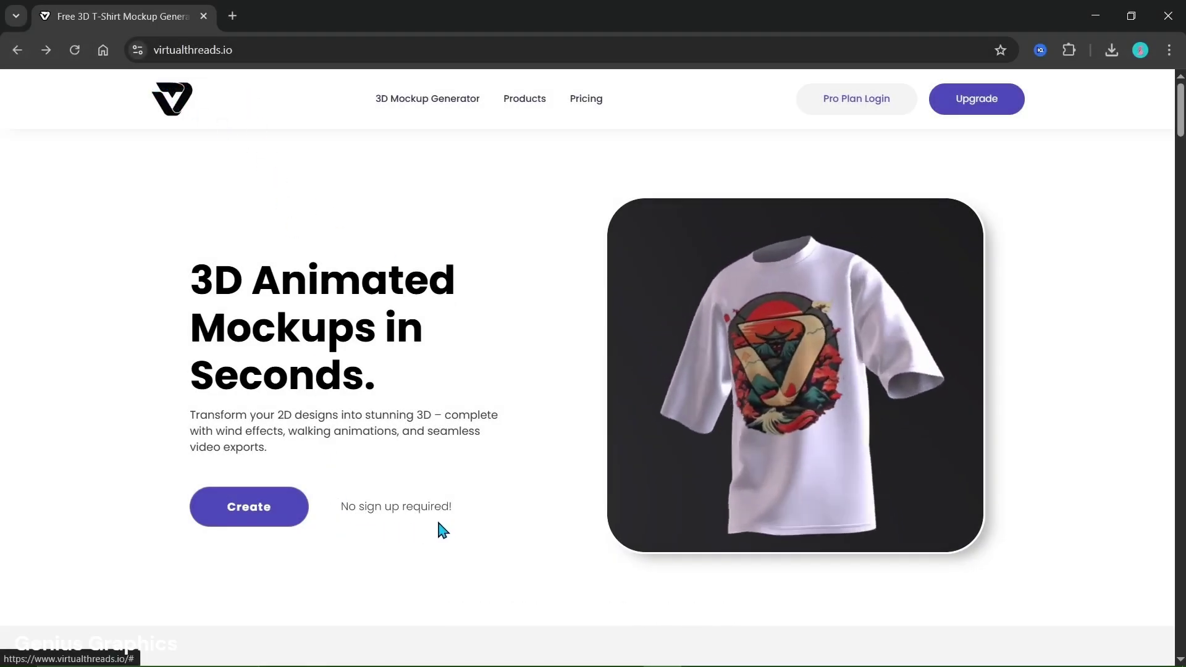
Step: Launch the 3D mockup generator and set the garment colour to dark grey RGB 46, 46, 46
{"action": "left_click", "coordinate": [293, 516]}
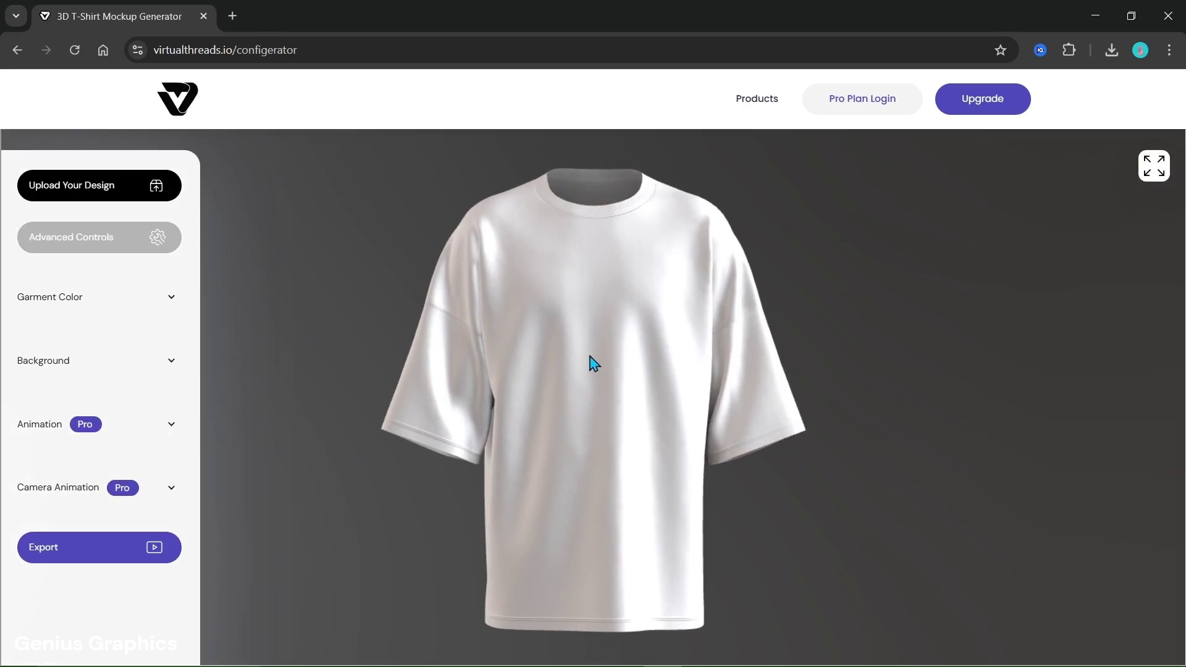
{"action": "left_click", "coordinate": [173, 298]}
{"action": "left_click", "coordinate": [174, 301]}
{"action": "left_click", "coordinate": [174, 302]}
{"action": "left_click", "coordinate": [34, 345]}
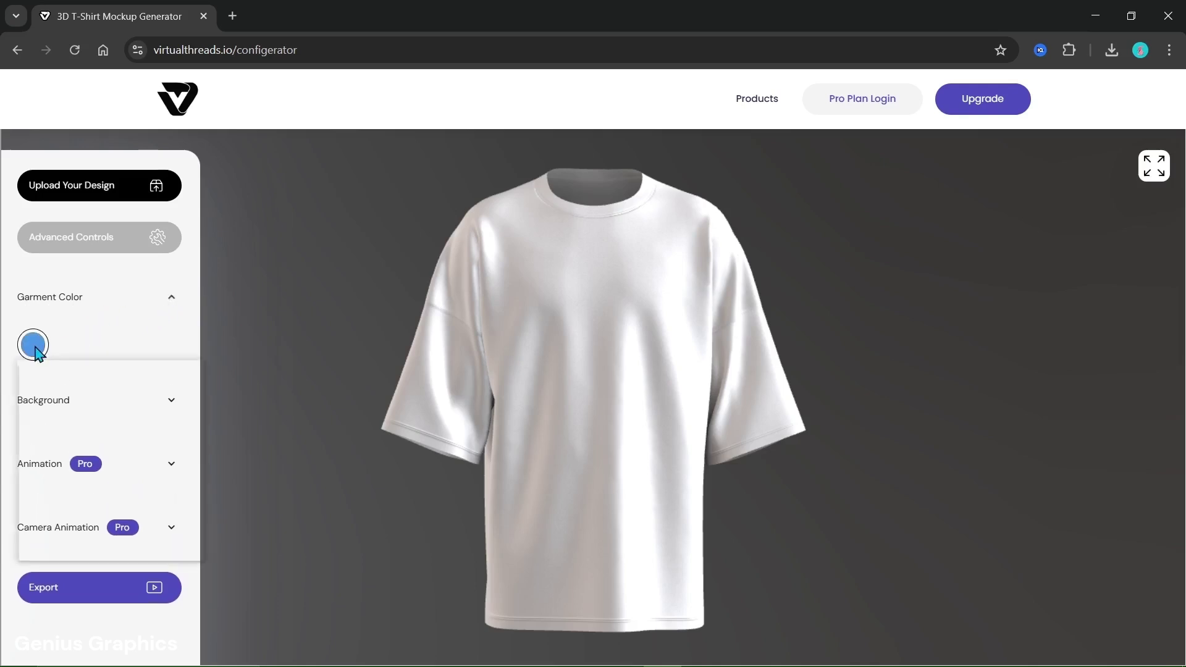
{"action": "mouse_move", "coordinate": [38, 410]}
{"action": "left_mouse_down"}
{"action": "mouse_move", "coordinate": [18, 427]}
{"action": "mouse_move", "coordinate": [19, 452]}
{"action": "left_mouse_up"}
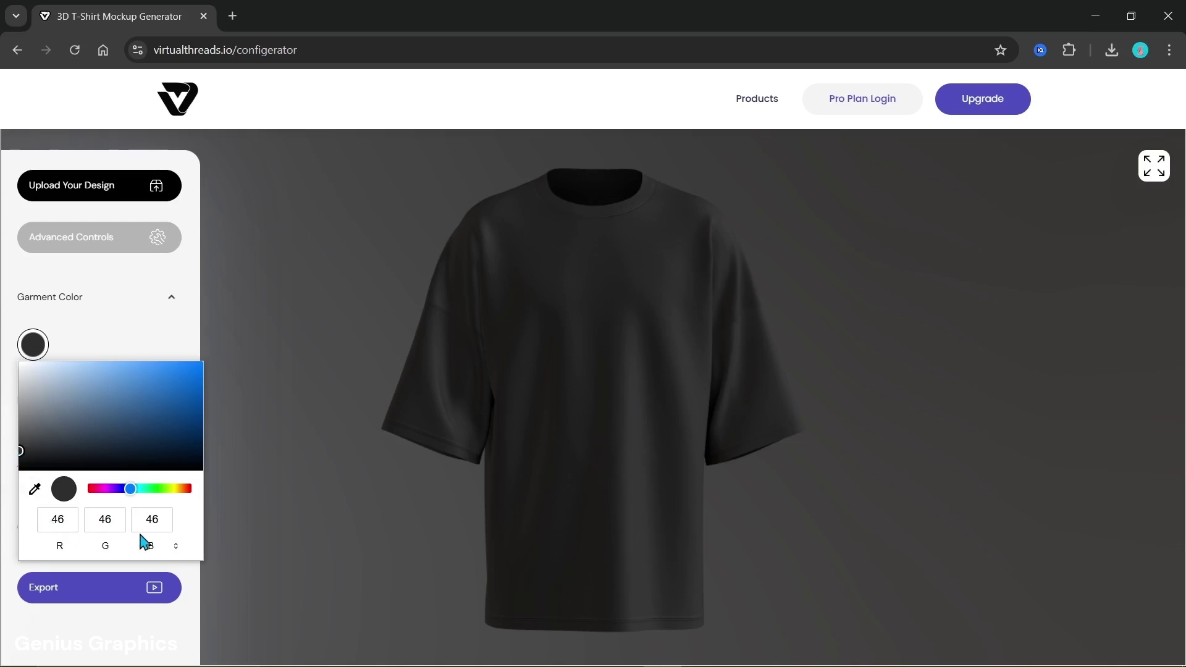
{"action": "left_click", "coordinate": [130, 347]}
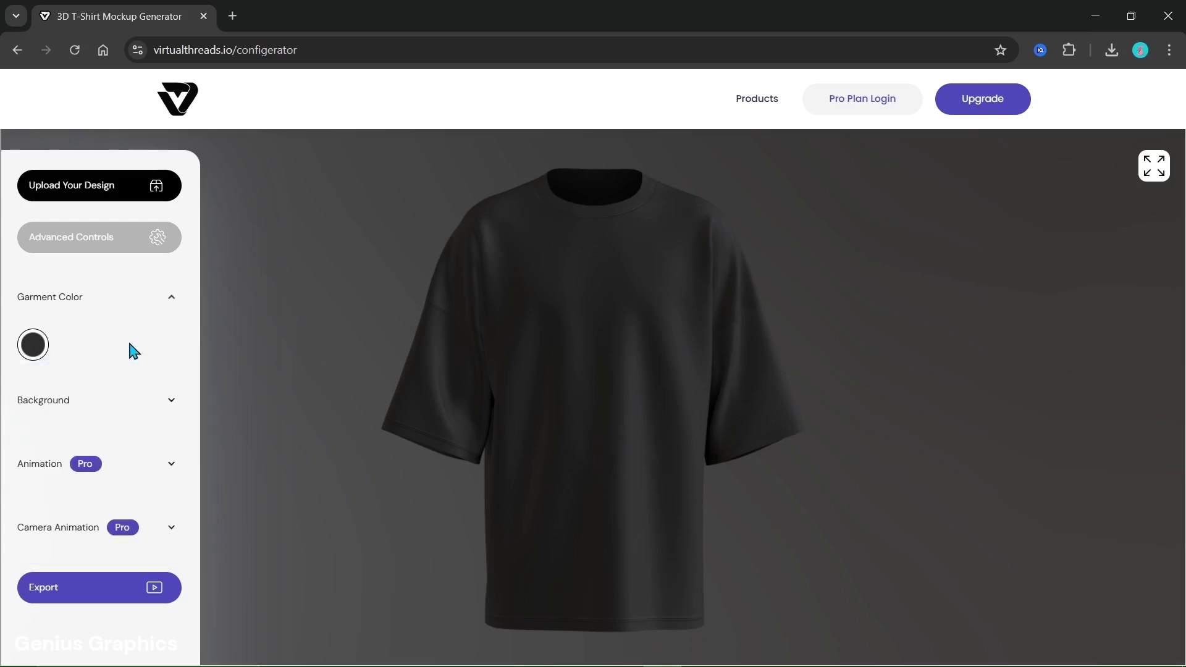
Step: Change the mockup background colour to neutral grey RGB 122, 122, 122
{"action": "left_click", "coordinate": [171, 299]}
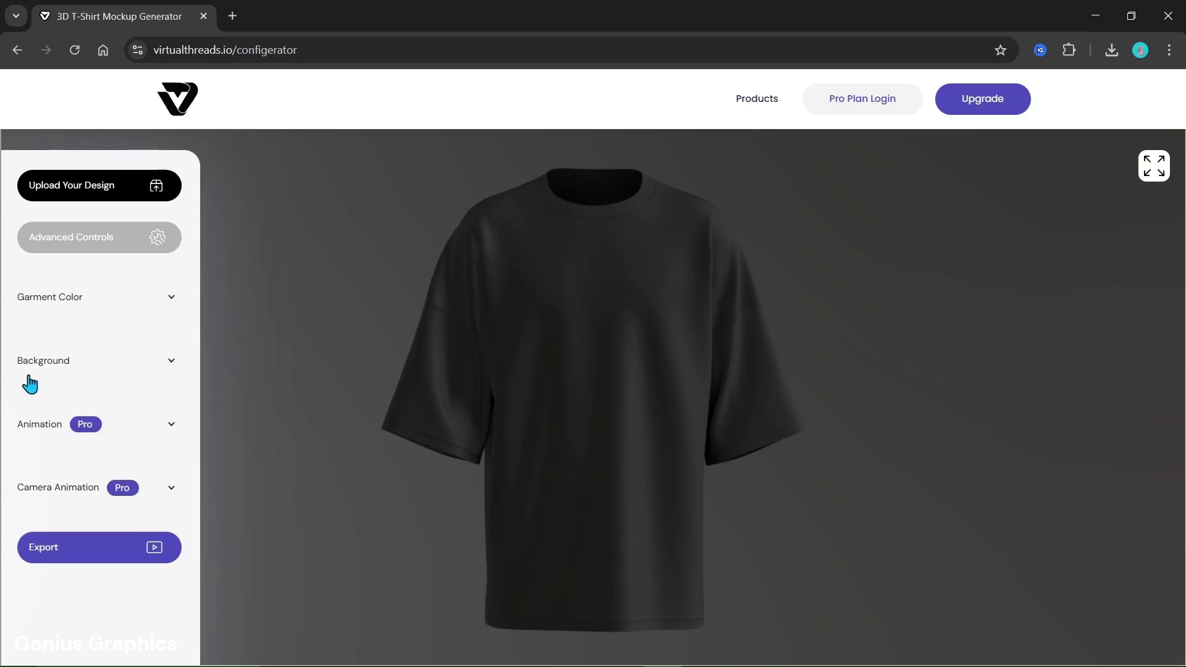
{"action": "left_click", "coordinate": [174, 367]}
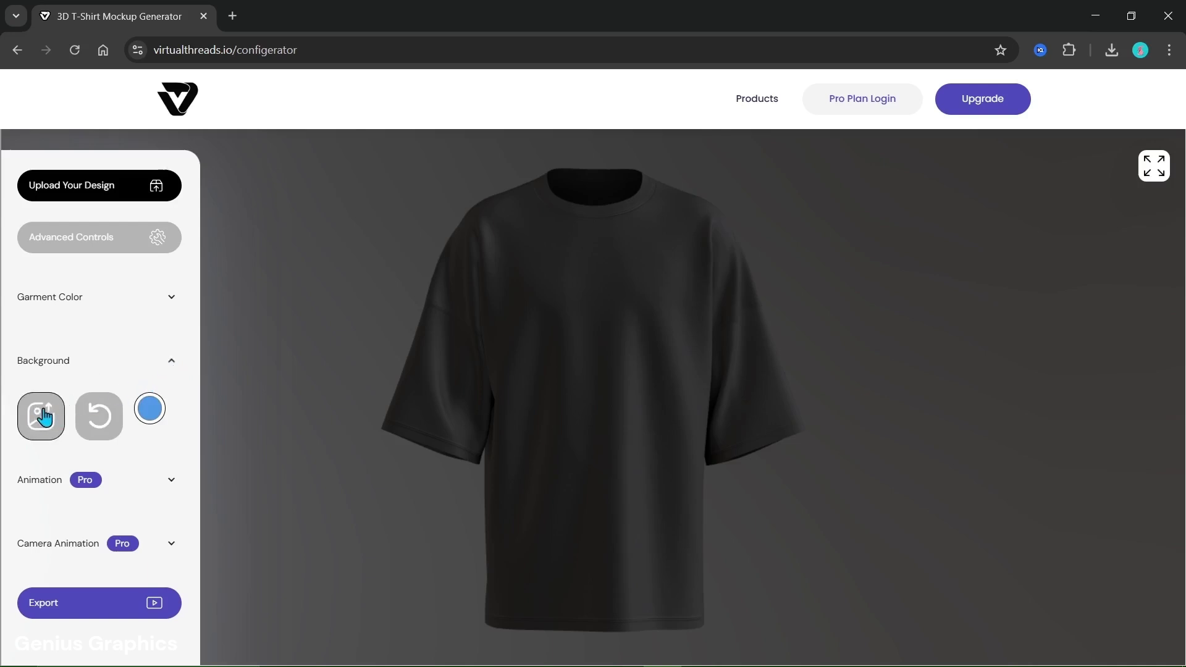
{"action": "left_click", "coordinate": [150, 411]}
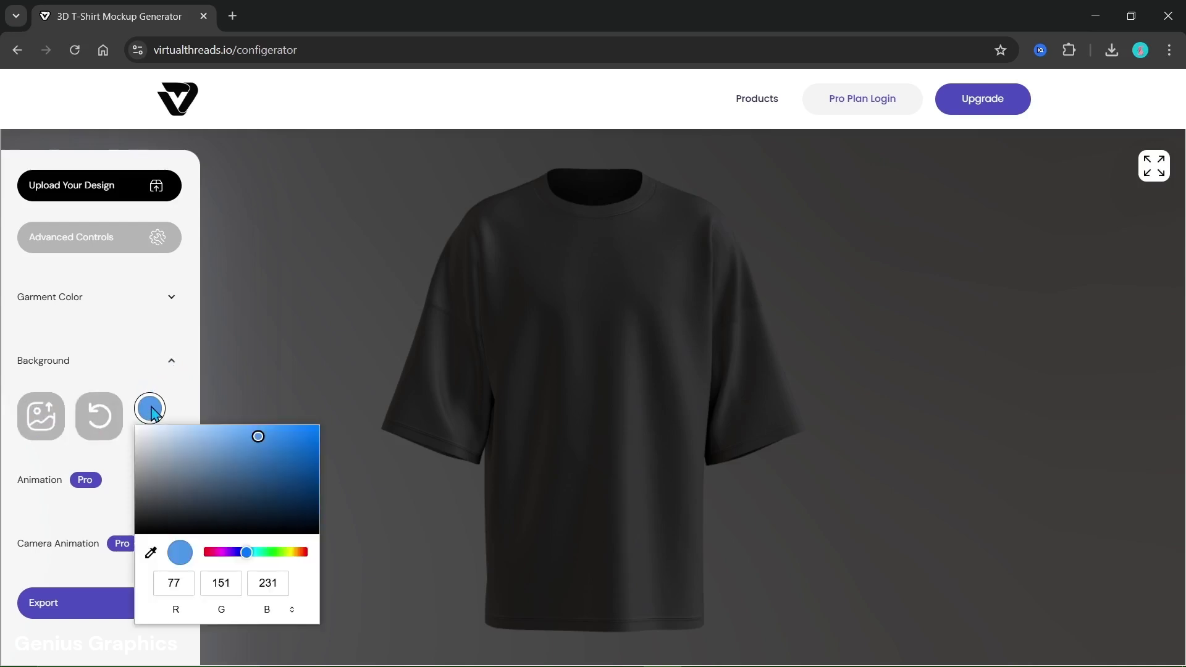
{"action": "left_click_drag", "start_coordinate": [147, 483], "coordinate": [136, 482]}
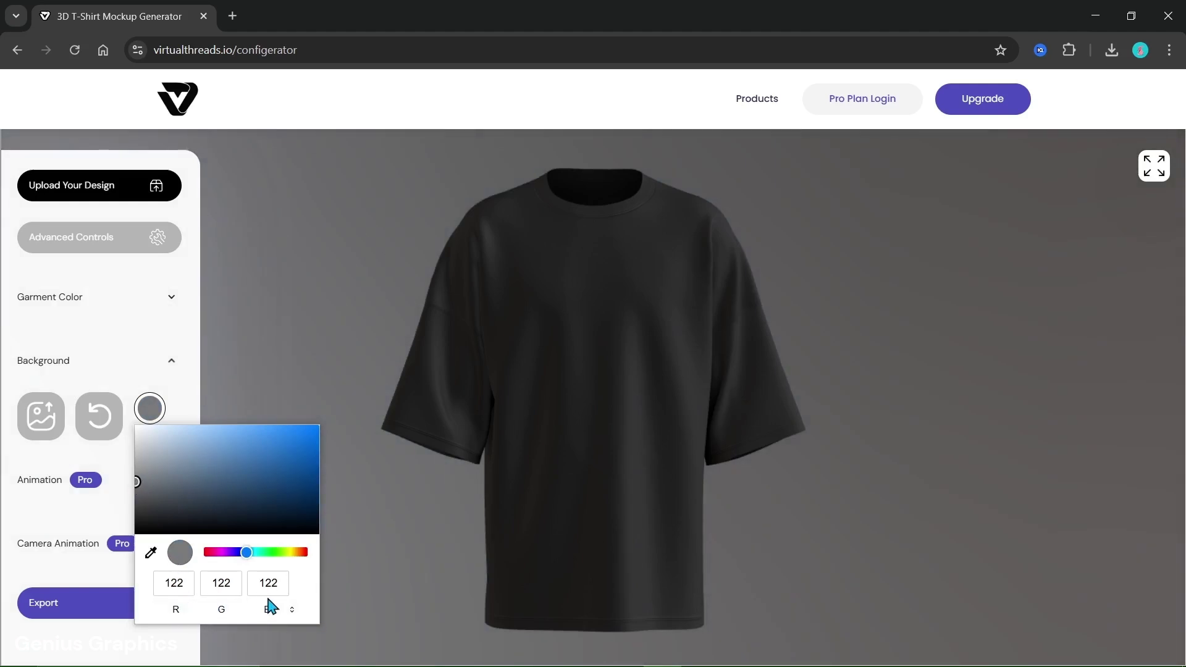
{"action": "left_click", "coordinate": [168, 366]}
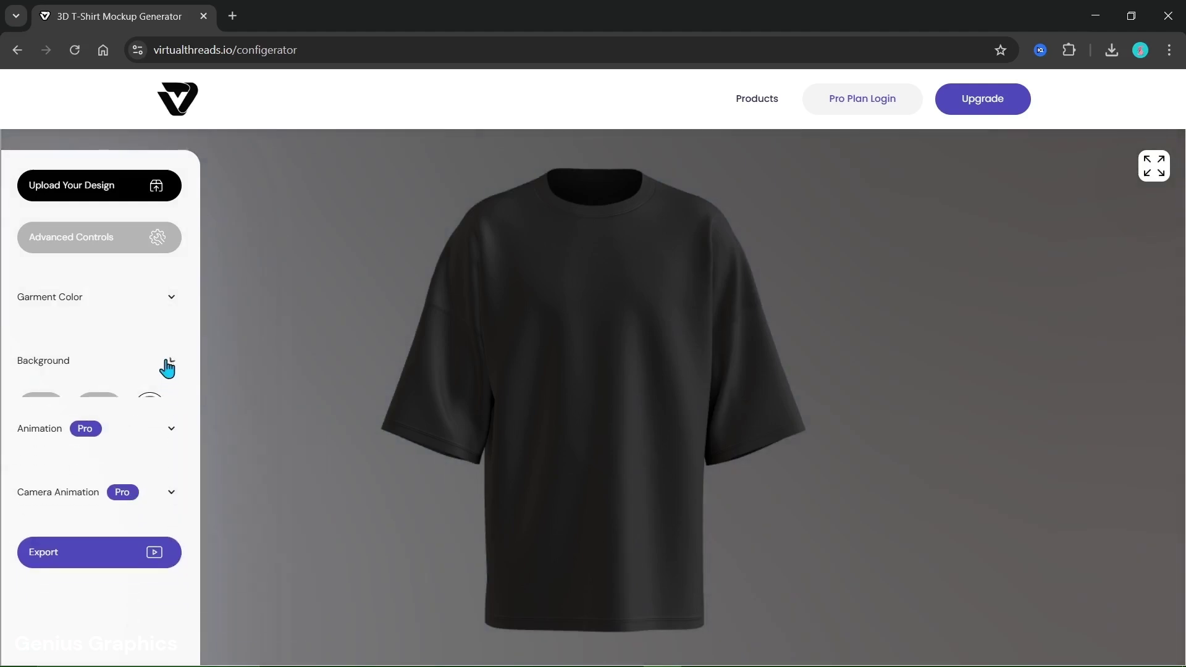
Step: Upload POSTER PNG from the T-SHIRT folder as the shirt design
{"action": "left_click", "coordinate": [97, 191]}
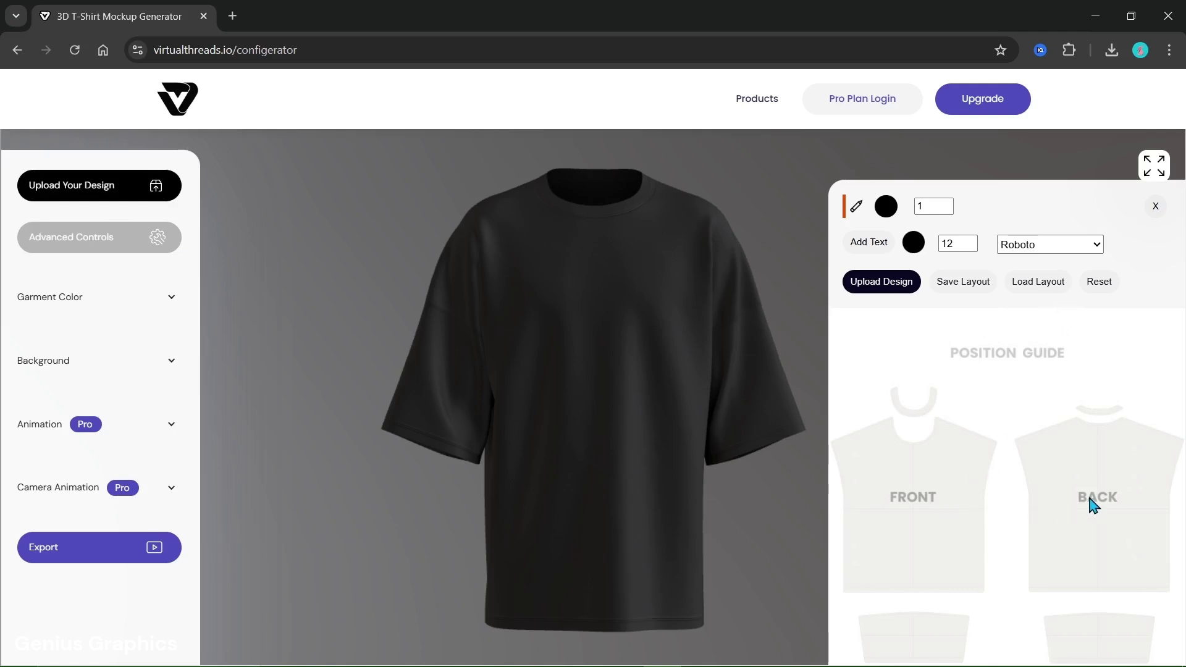
{"action": "left_click", "coordinate": [856, 286]}
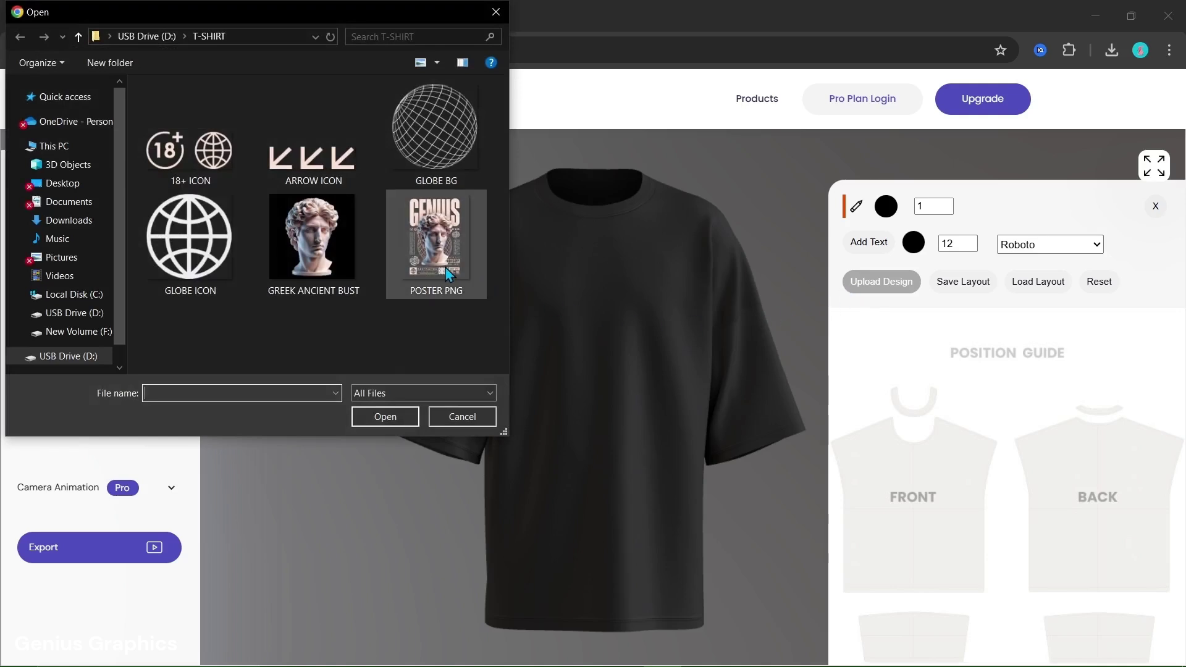
{"action": "left_click", "coordinate": [462, 254]}
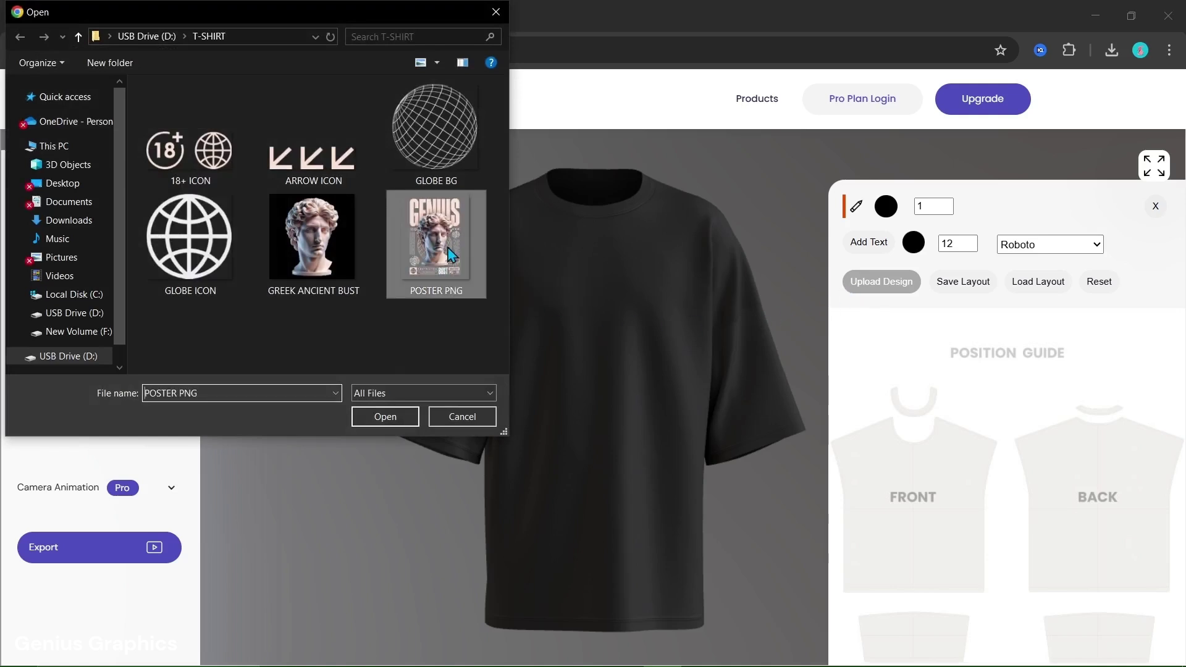
{"action": "left_click", "coordinate": [397, 414]}
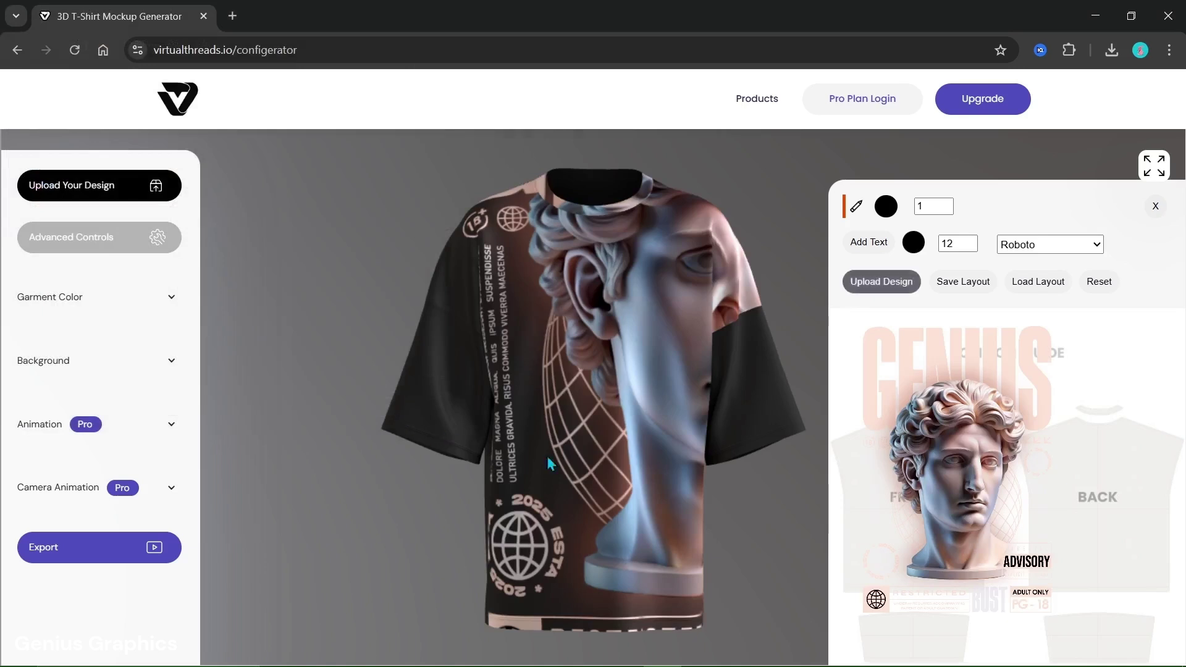
Step: Shrink and centre the GENIUS bust print on the shirt front, then close the design panel
{"action": "left_click", "coordinate": [948, 395]}
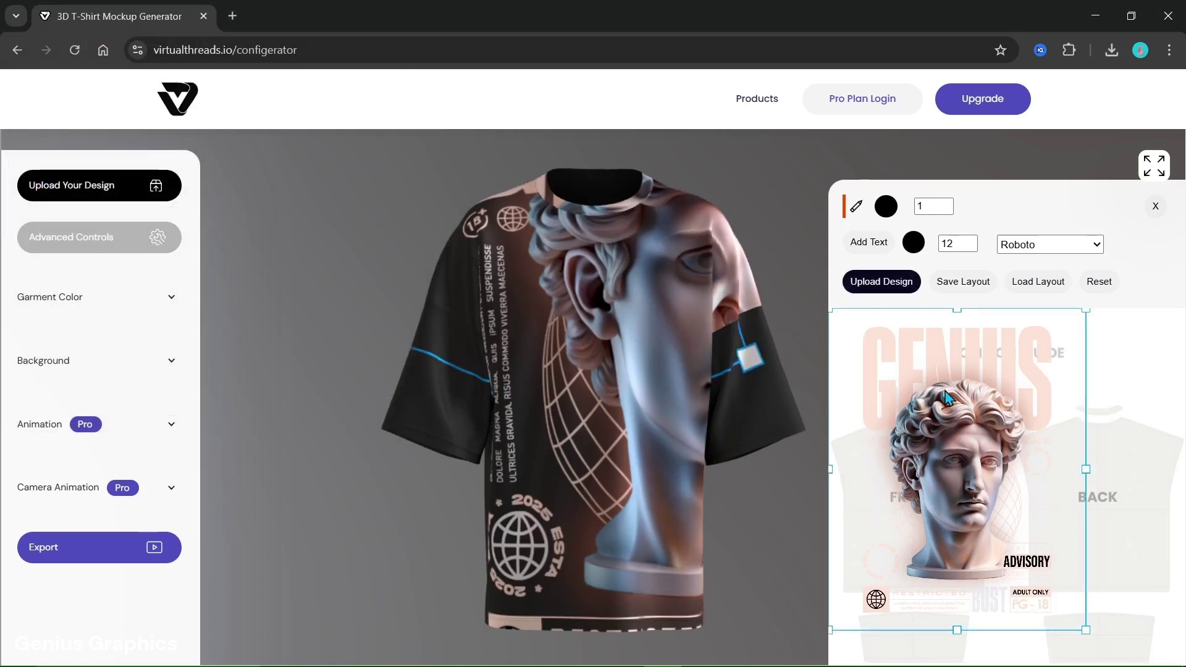
{"action": "left_click_drag", "start_coordinate": [1086, 308], "coordinate": [991, 423]}
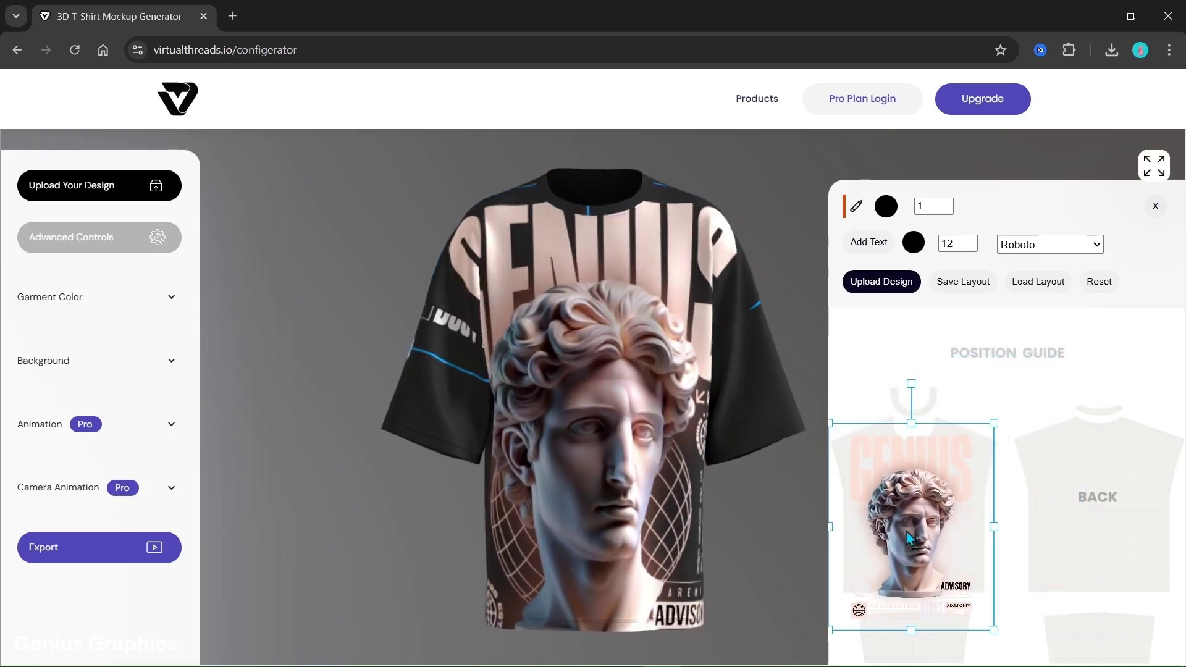
{"action": "left_click_drag", "start_coordinate": [906, 531], "coordinate": [907, 498]}
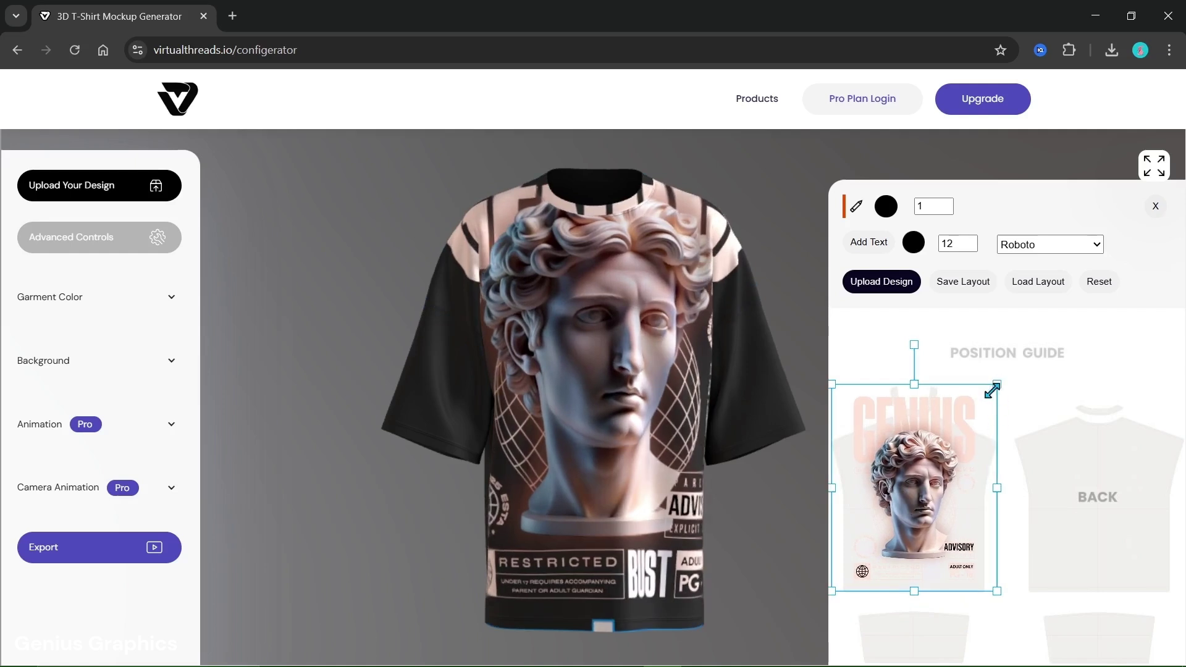
{"action": "left_click_drag", "start_coordinate": [992, 390], "coordinate": [967, 418]}
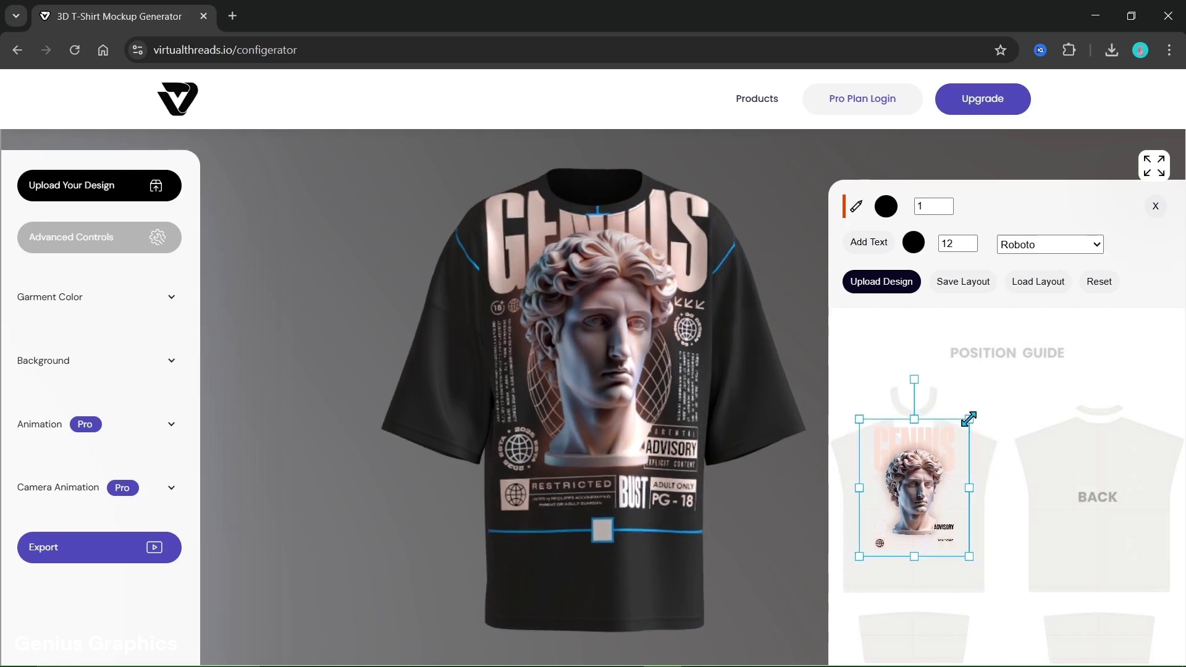
{"action": "left_click_drag", "start_coordinate": [922, 488], "coordinate": [921, 519]}
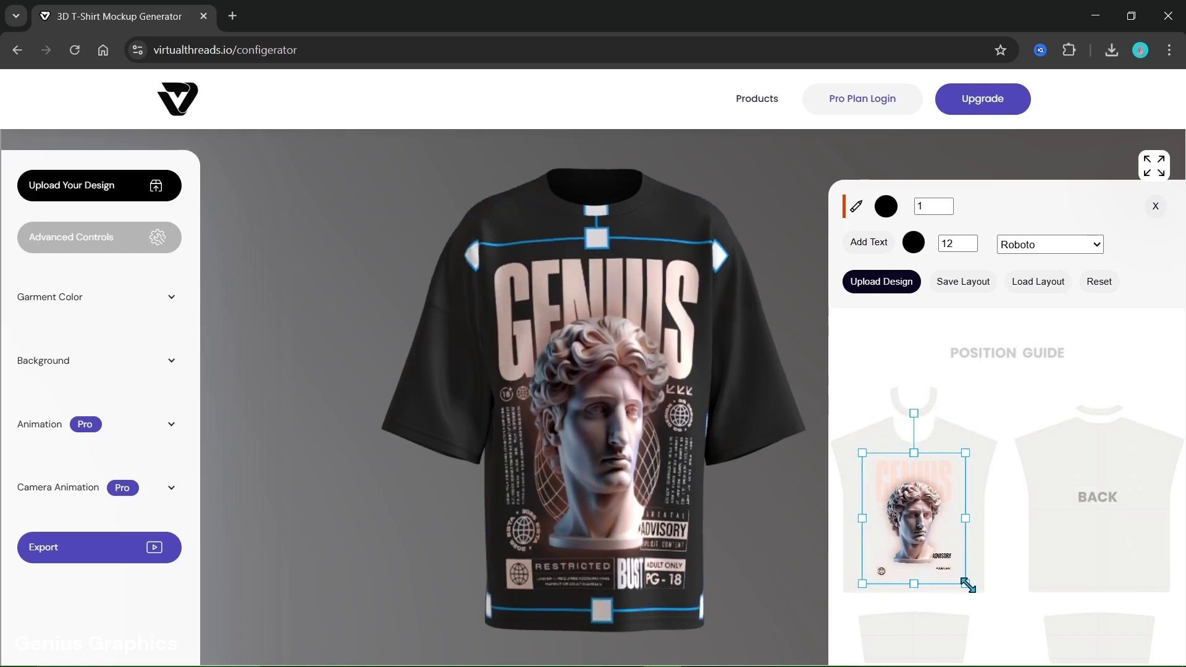
{"action": "left_click", "coordinate": [1011, 536]}
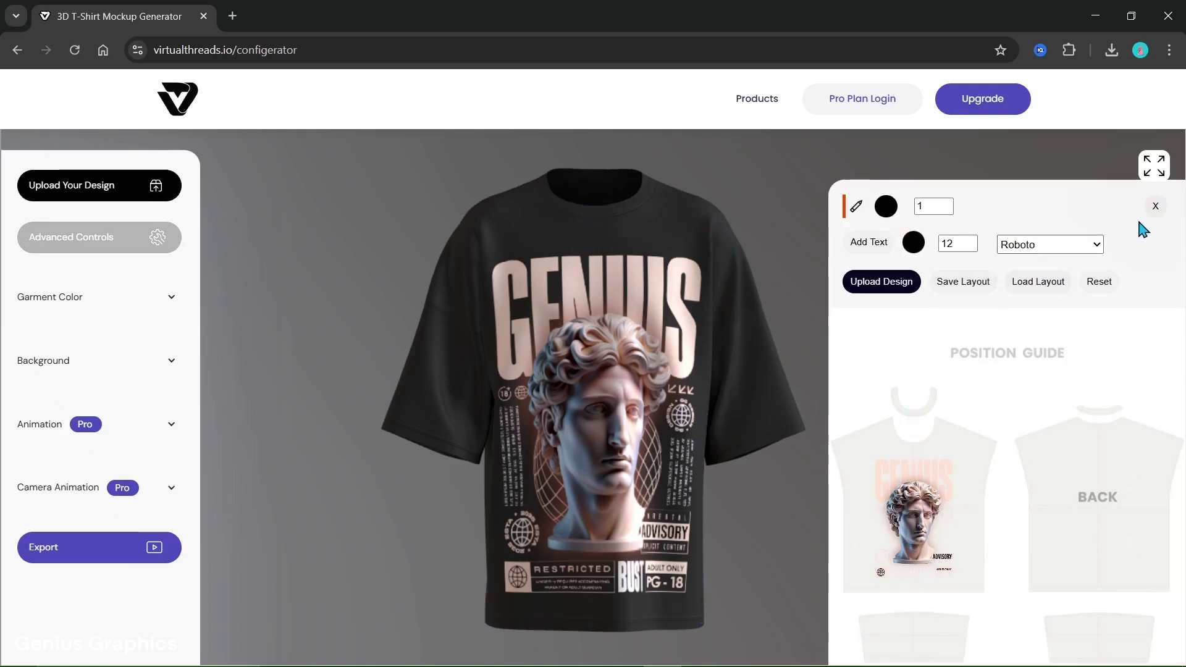
{"action": "left_click", "coordinate": [1155, 206]}
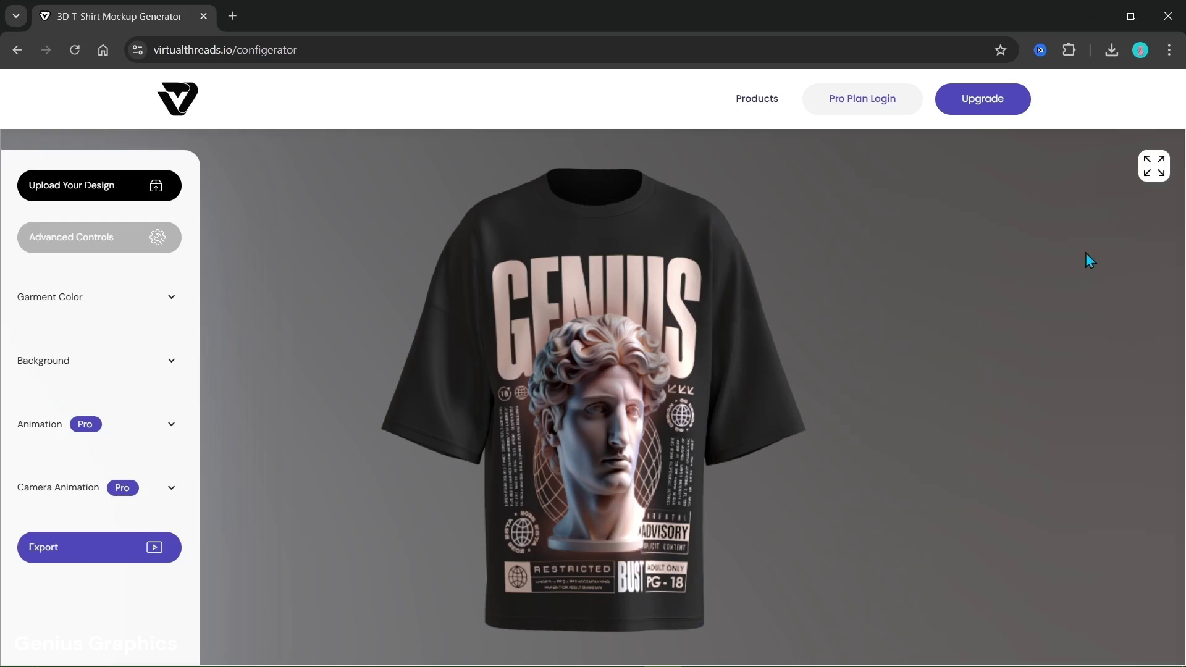
Step: Test Acid Wash (0.4) and Puff Print (0.3) finishes in Advanced Controls, returning both to 0.0
{"action": "mouse_move", "coordinate": [657, 427]}
{"action": "left_mouse_down"}
{"action": "mouse_move", "coordinate": [516, 420]}
{"action": "mouse_move", "coordinate": [665, 439]}
{"action": "left_mouse_up"}
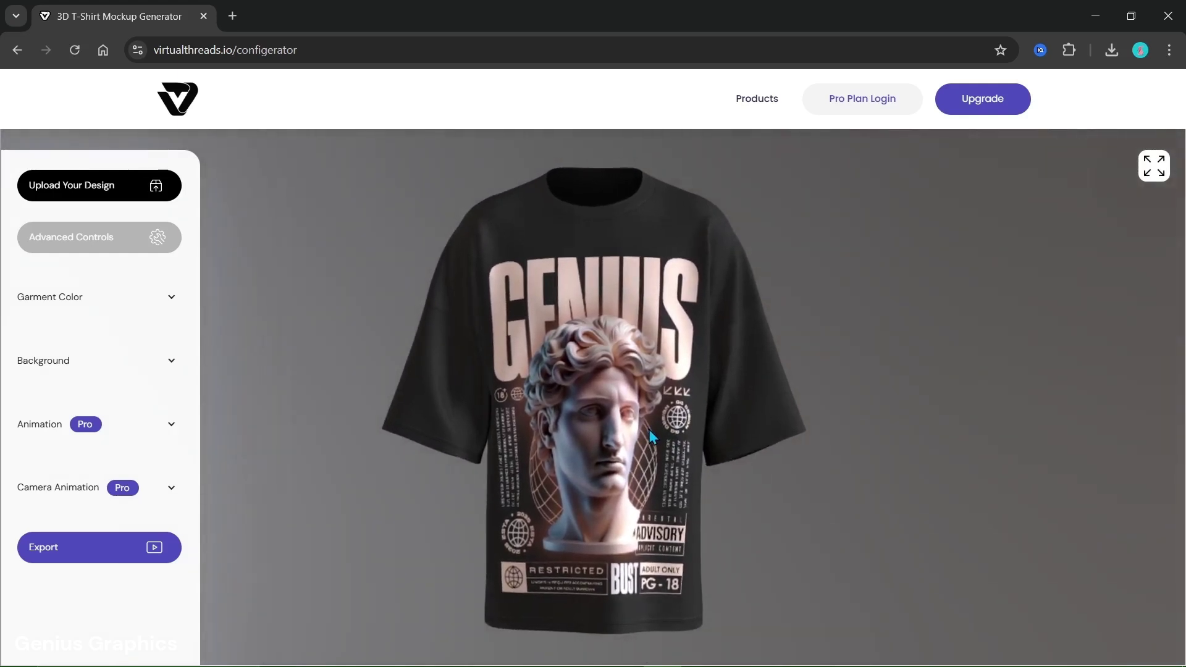
{"action": "left_click", "coordinate": [109, 251]}
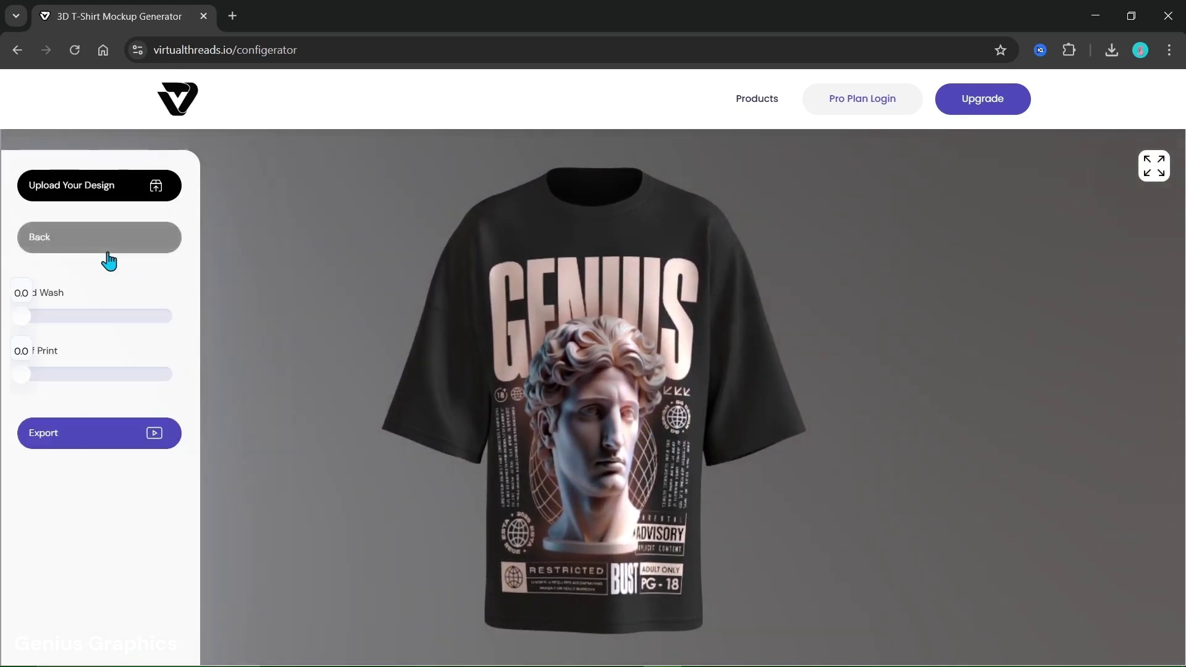
{"action": "left_click_drag", "start_coordinate": [27, 319], "coordinate": [90, 317]}
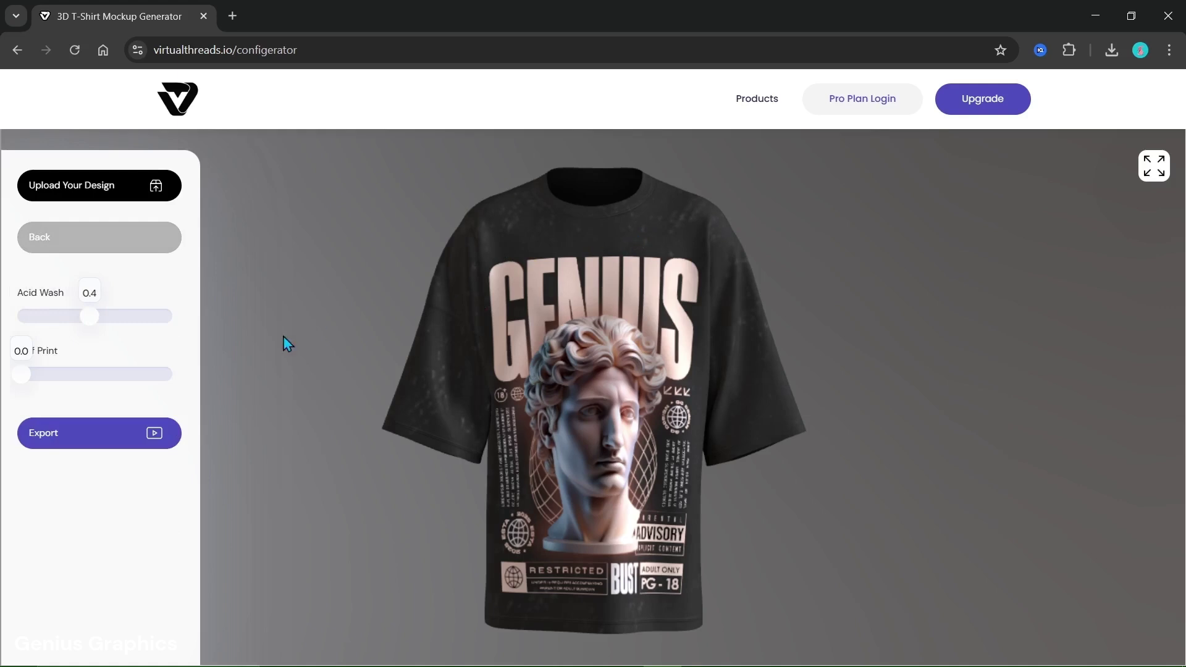
{"action": "left_click_drag", "start_coordinate": [76, 319], "coordinate": [13, 321]}
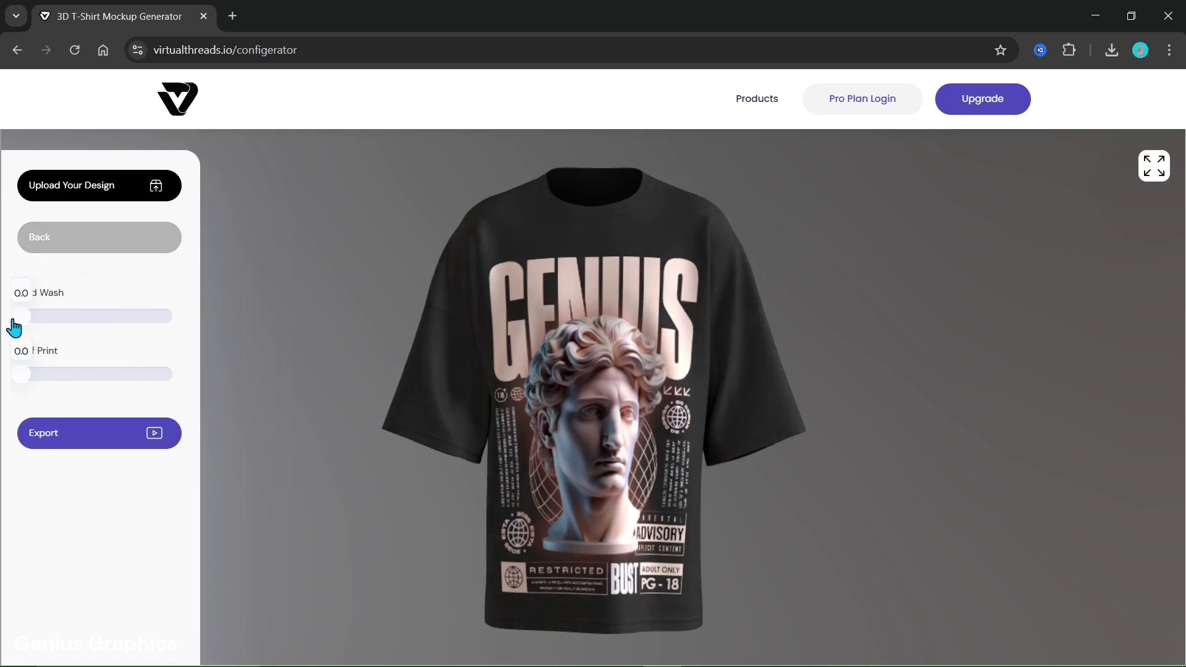
{"action": "left_click_drag", "start_coordinate": [46, 383], "coordinate": [71, 378]}
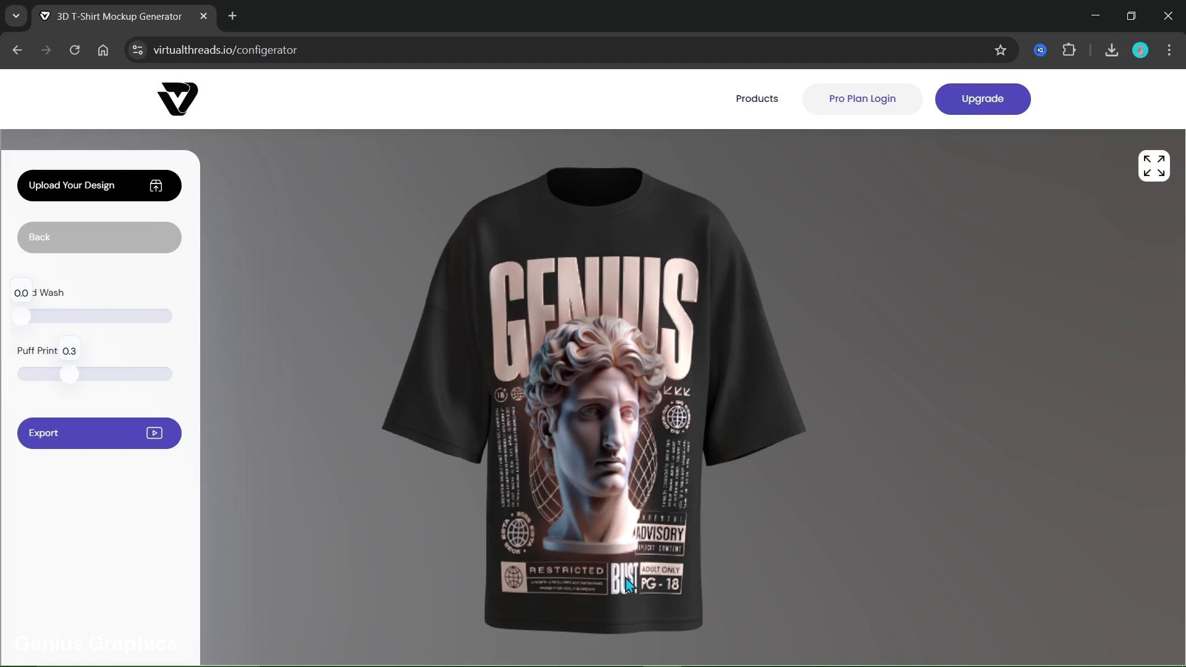
{"action": "left_click_drag", "start_coordinate": [70, 374], "coordinate": [8, 392]}
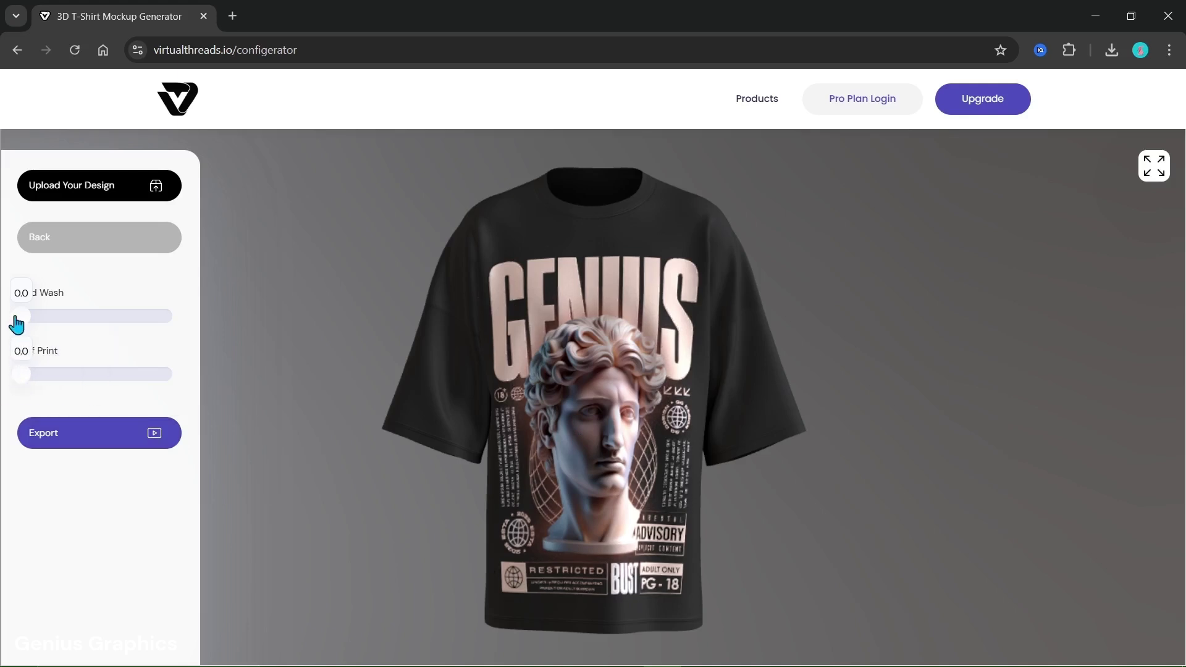
Step: Export the mockup as a 4K image and zoom into the saved Virtualthreads (2).png
{"action": "left_click", "coordinate": [100, 247]}
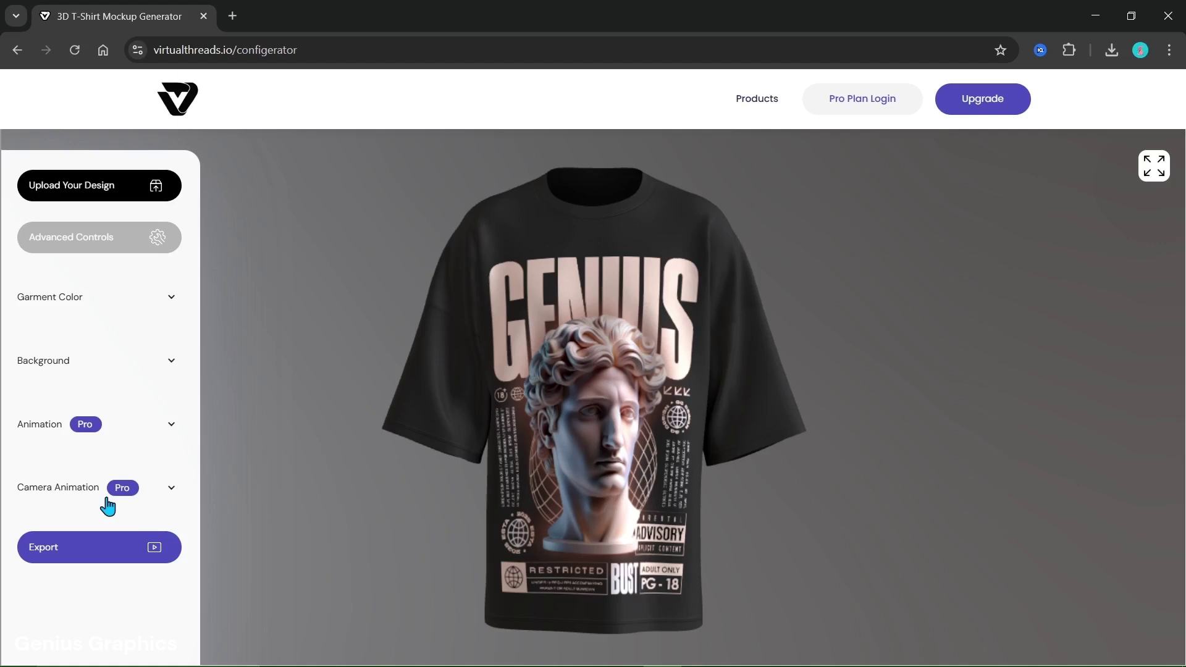
{"action": "left_click", "coordinate": [87, 550]}
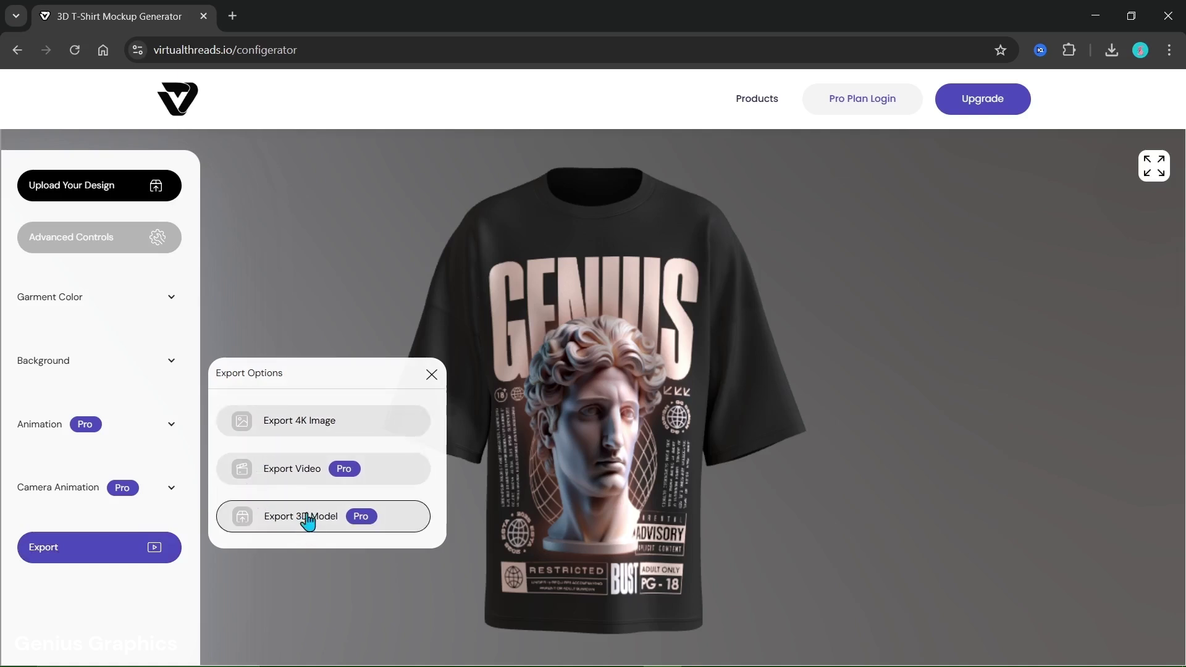
{"action": "left_click", "coordinate": [305, 433]}
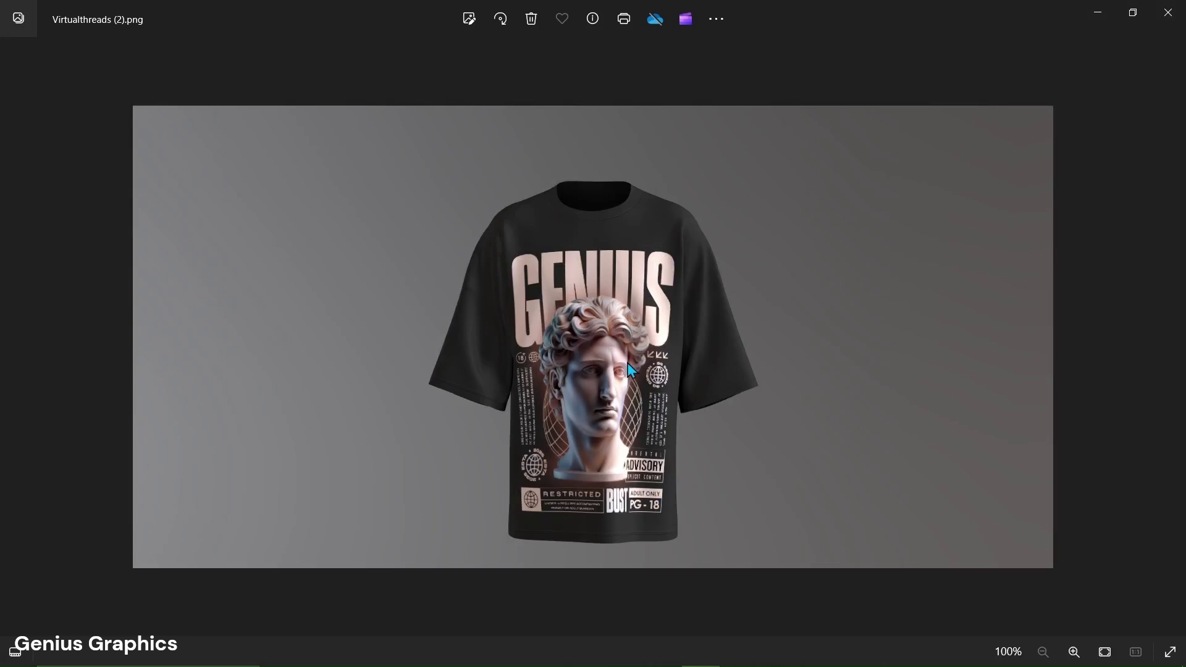
{"action": "scroll", "coordinate": [632, 371], "scroll_direction": "up", "scroll_amount": 4}
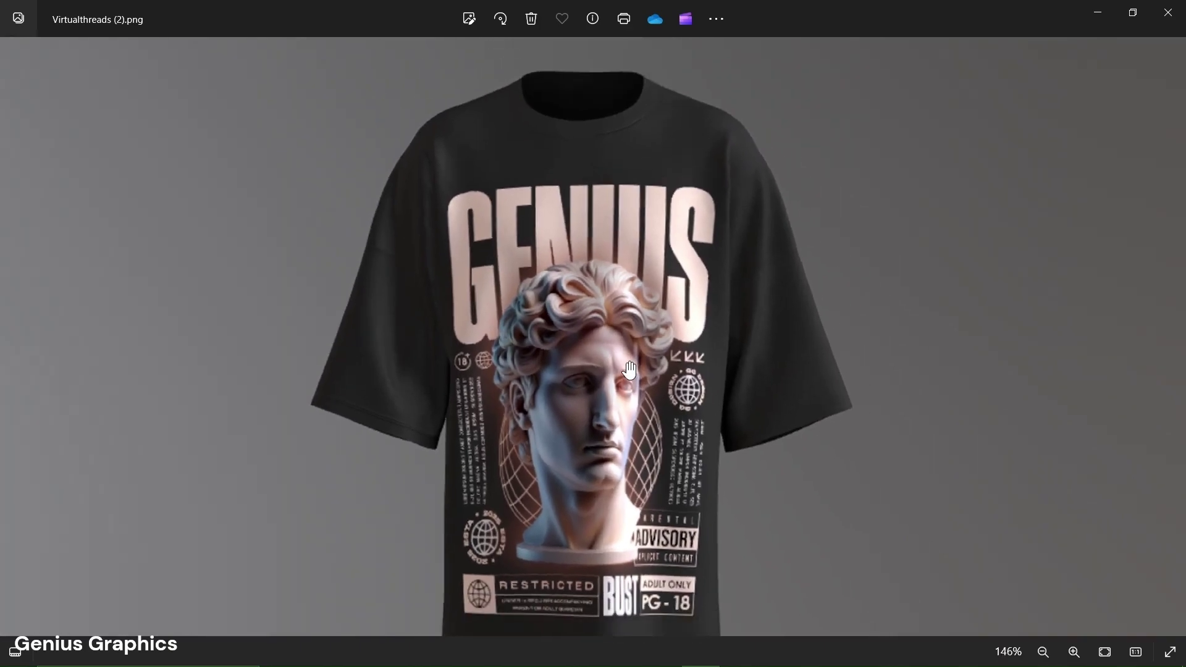
{"action": "scroll", "coordinate": [630, 371], "scroll_direction": "down", "scroll_amount": 1}
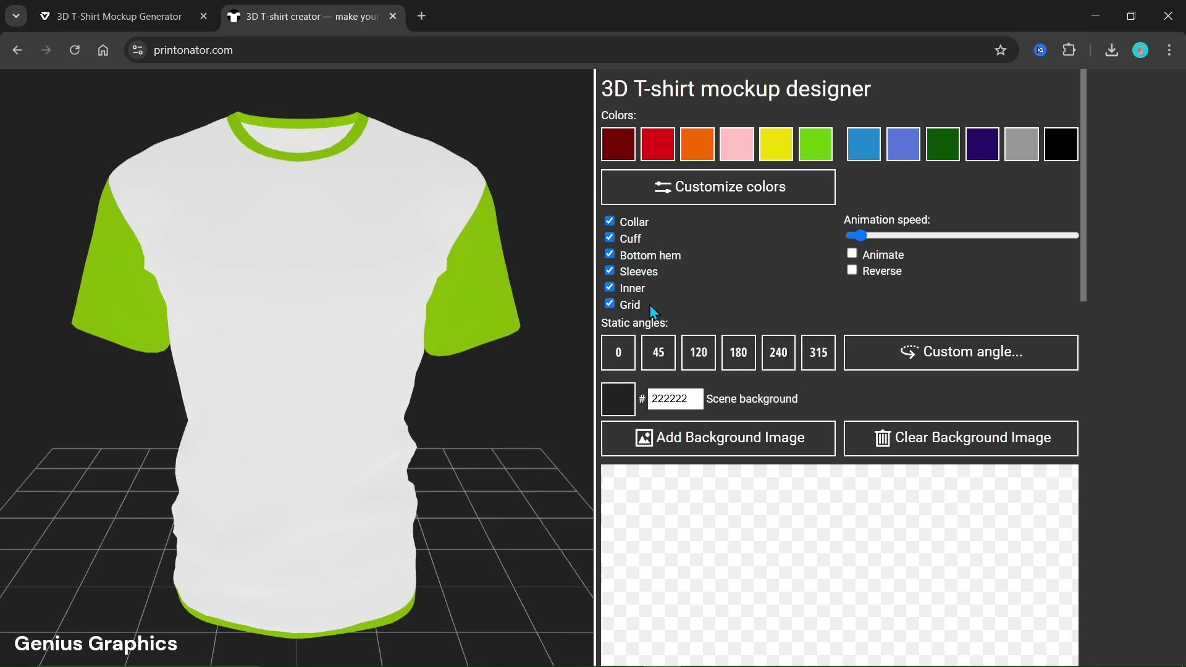
Step: Toggle the Collar and Sleeves parts off and back on, keeping all parts shown
{"action": "left_click", "coordinate": [610, 223]}
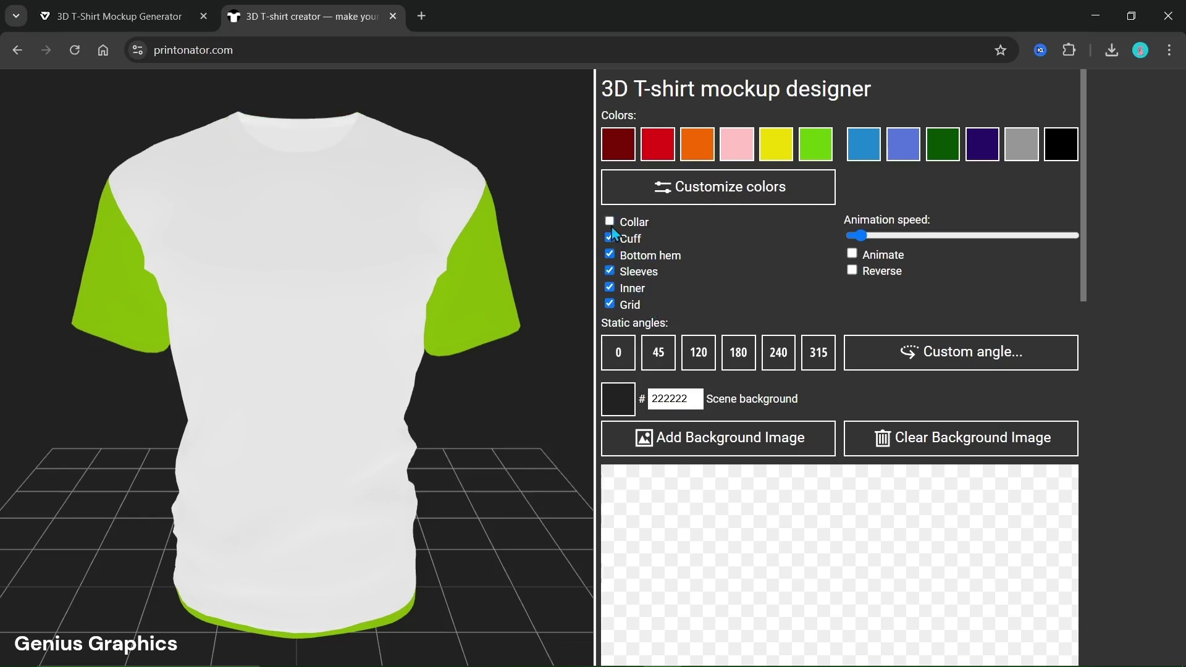
{"action": "left_click", "coordinate": [610, 223]}
{"action": "left_click", "coordinate": [610, 274]}
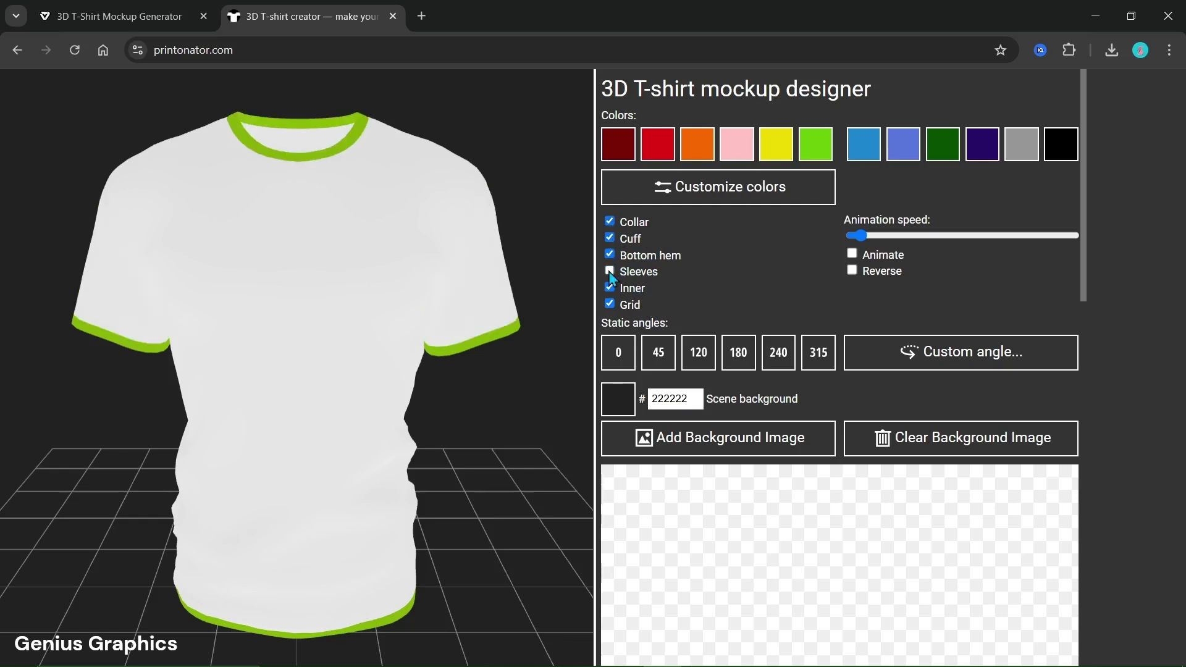
{"action": "left_click", "coordinate": [610, 274]}
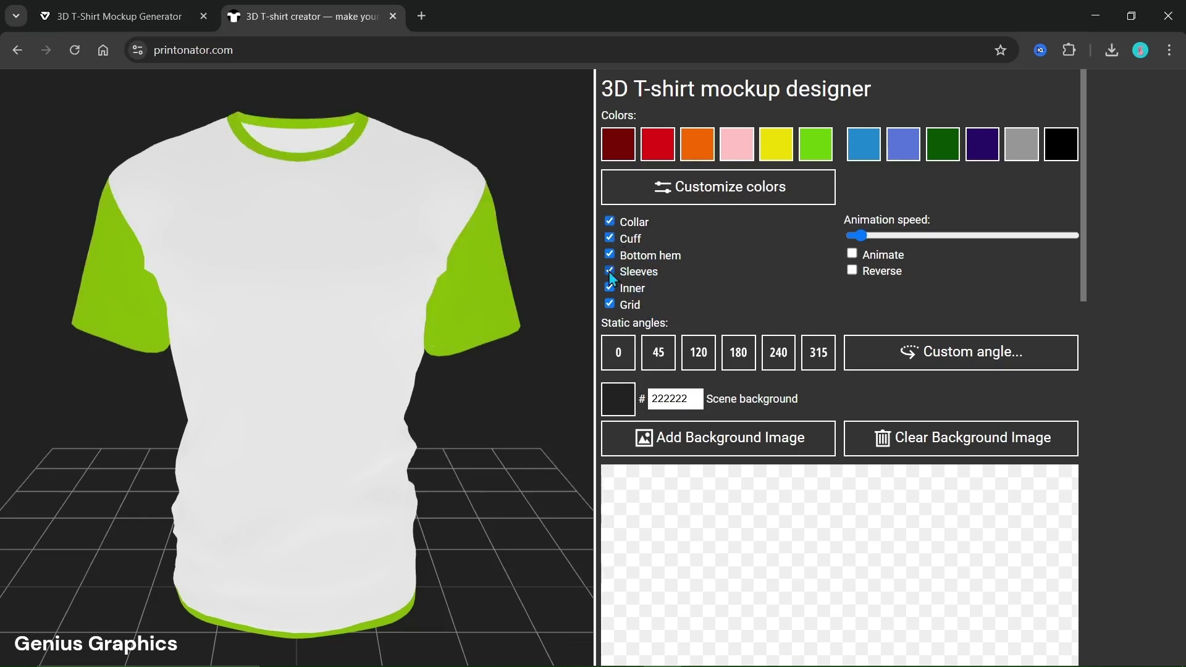
Step: Set the collar, cuffs, bottom hem, body and sleeves colours to 202020
{"action": "left_click", "coordinate": [718, 204]}
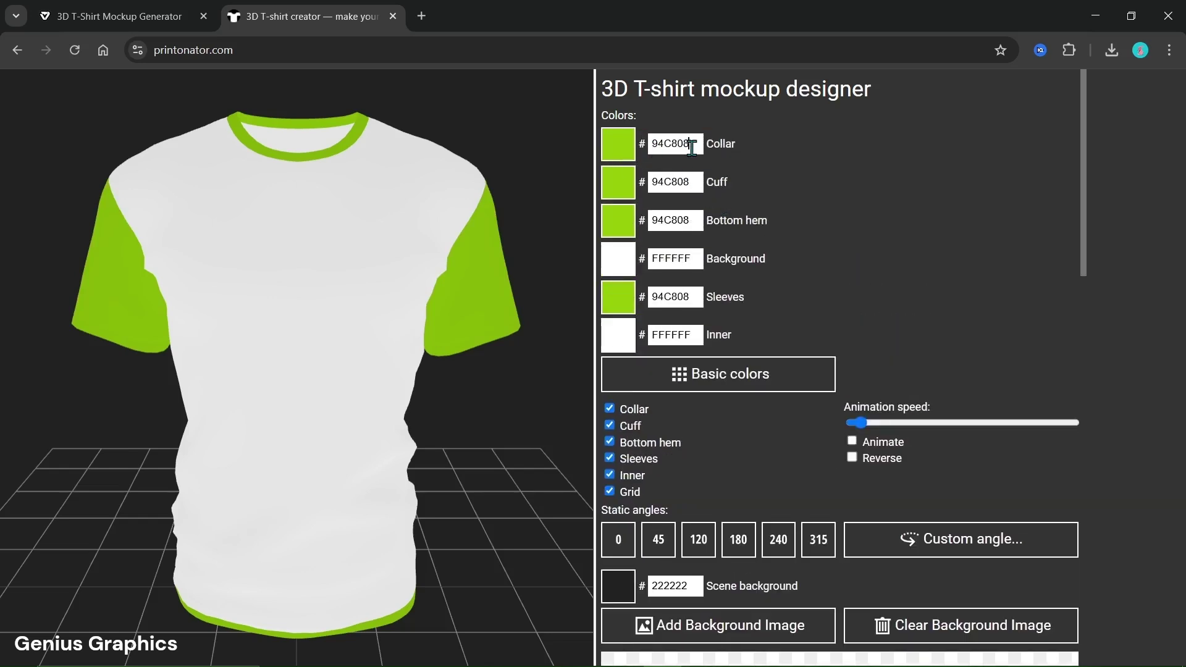
{"action": "type", "text": "202020"}
{"action": "double_click", "coordinate": [692, 181]}
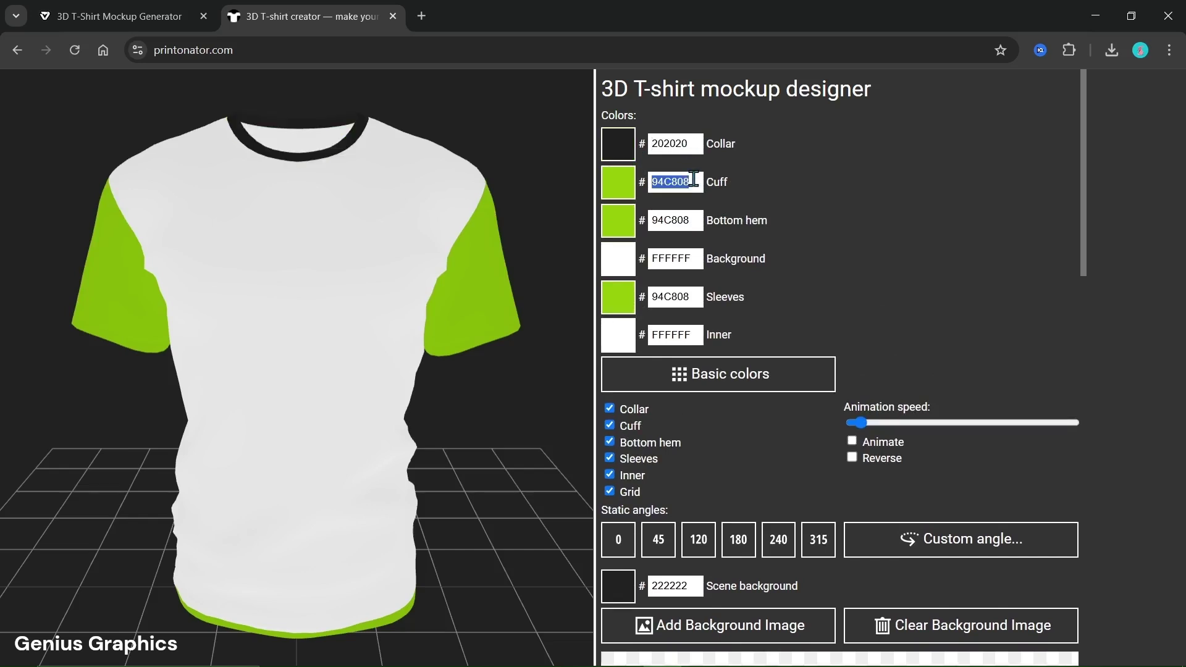
{"action": "type", "text": "202020"}
{"action": "double_click", "coordinate": [691, 220]}
{"action": "type", "text": "202020"}
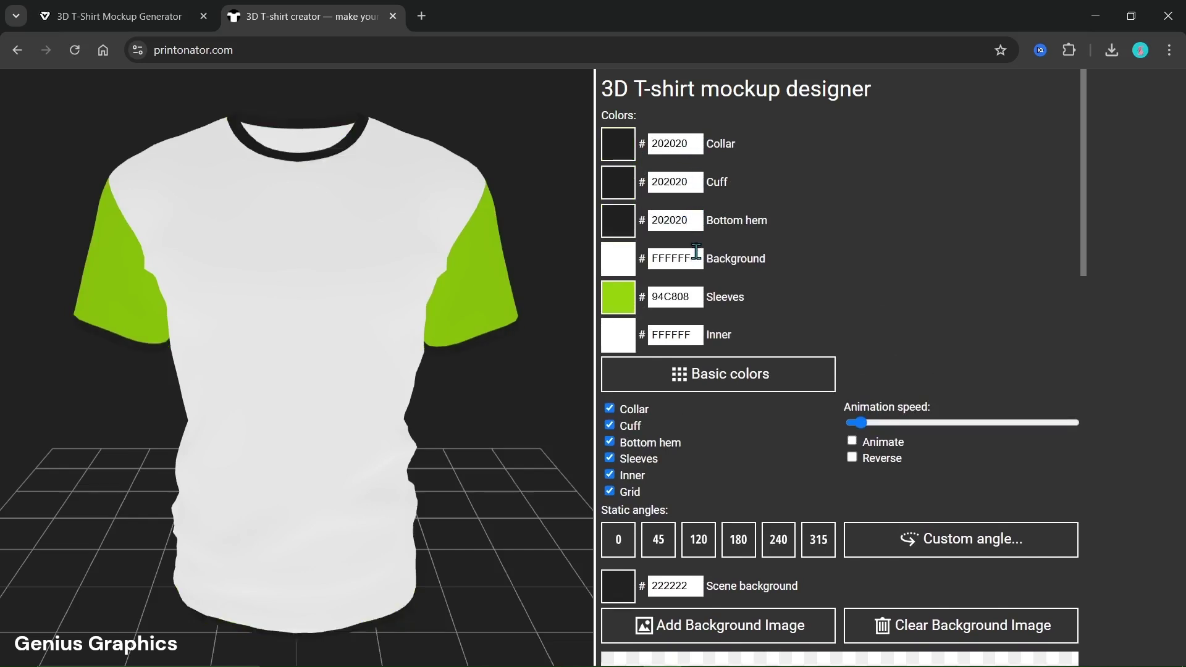
{"action": "double_click", "coordinate": [693, 259]}
{"action": "type", "text": "202020"}
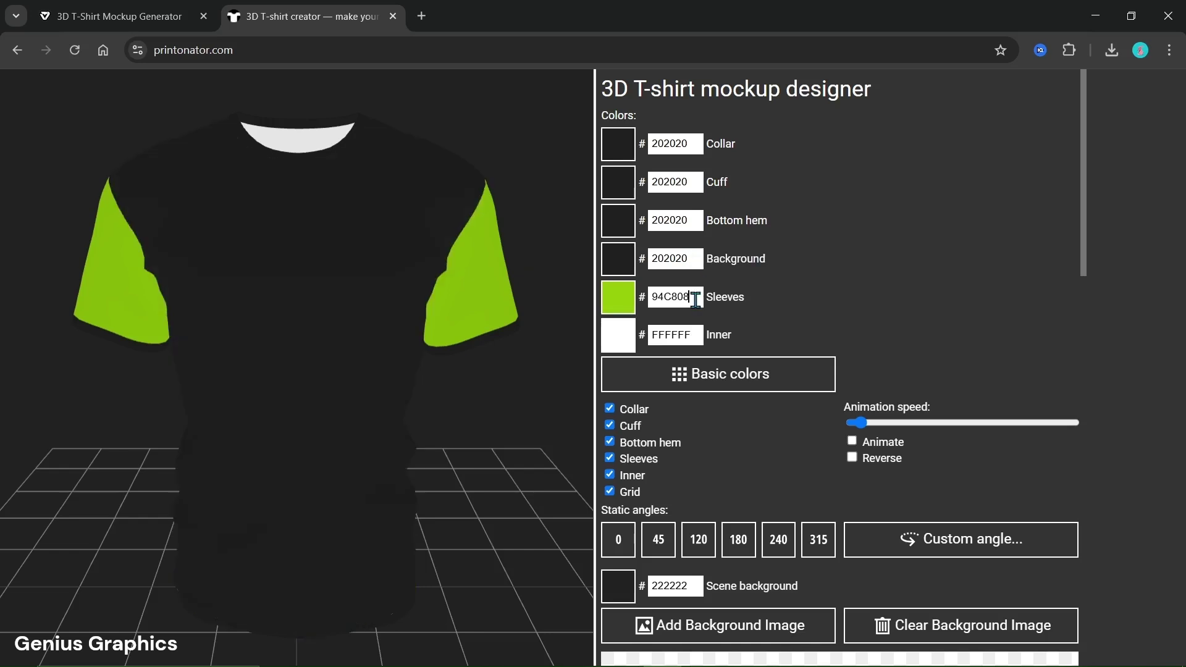
{"action": "double_click", "coordinate": [695, 299]}
{"action": "type", "text": "202020"}
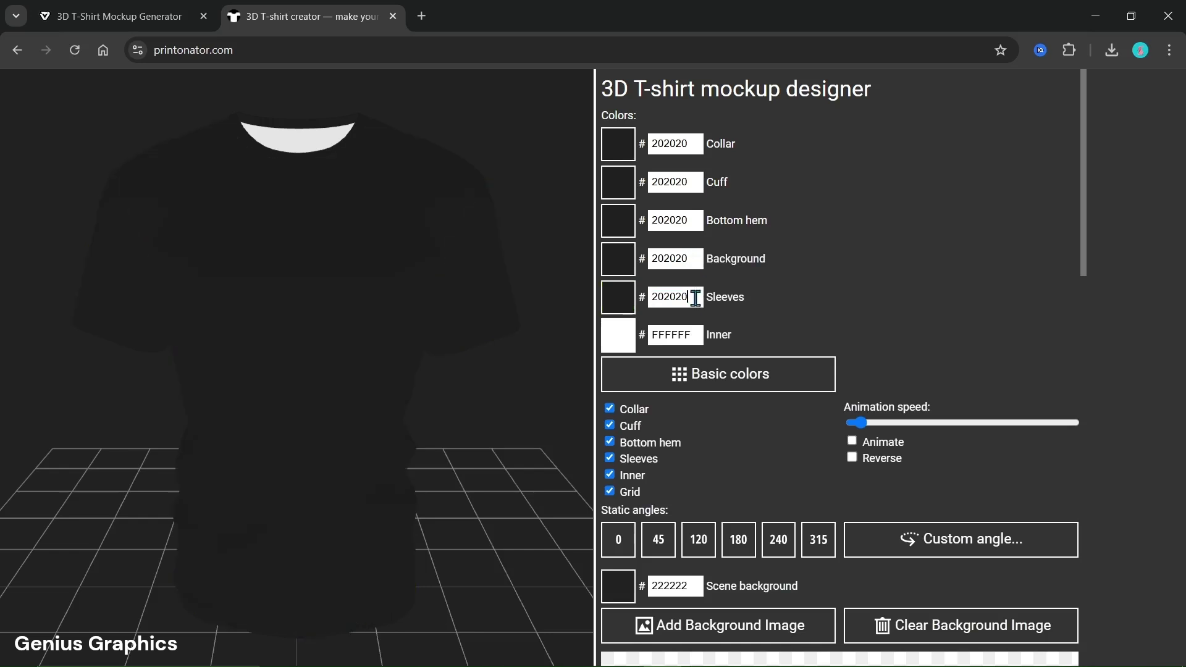
Step: Set the inner neck colour to grey 4F4F4F and return to basic colours
{"action": "double_click", "coordinate": [697, 335]}
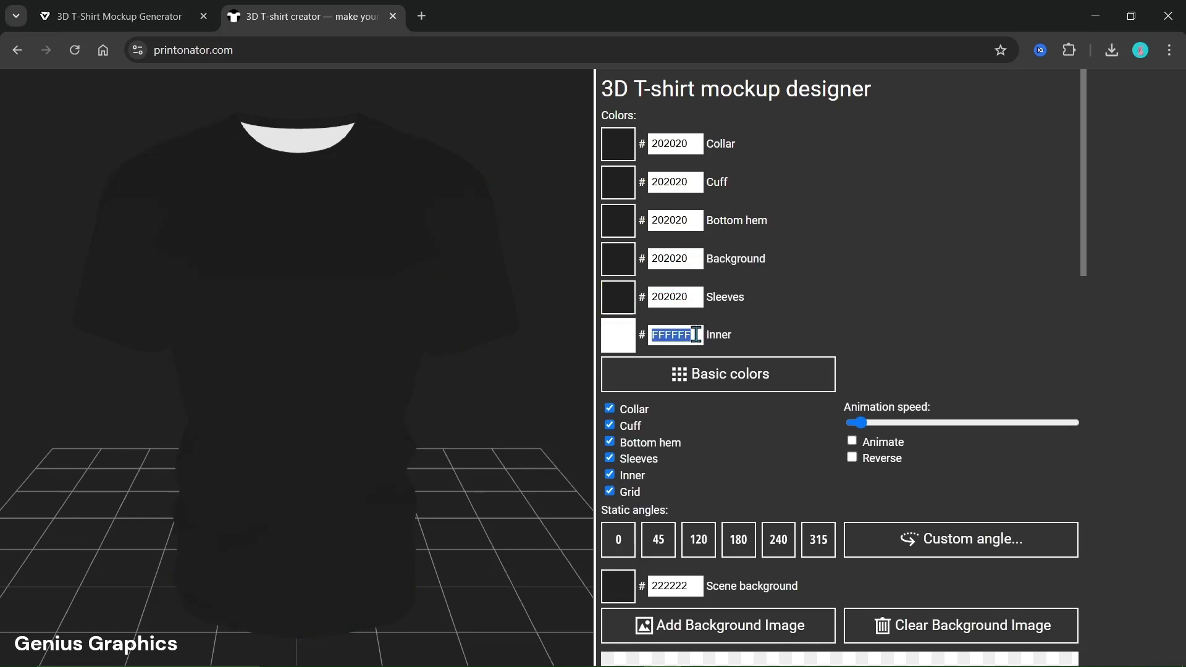
{"action": "type", "text": "4F4F4F"}
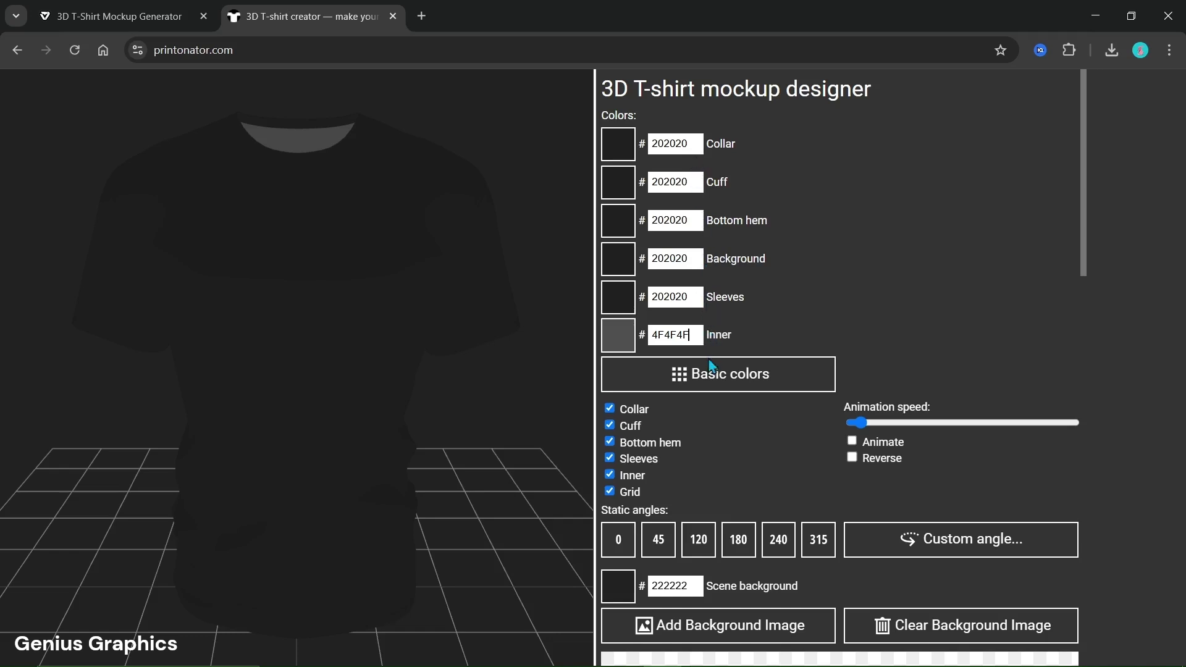
{"action": "left_click", "coordinate": [708, 378]}
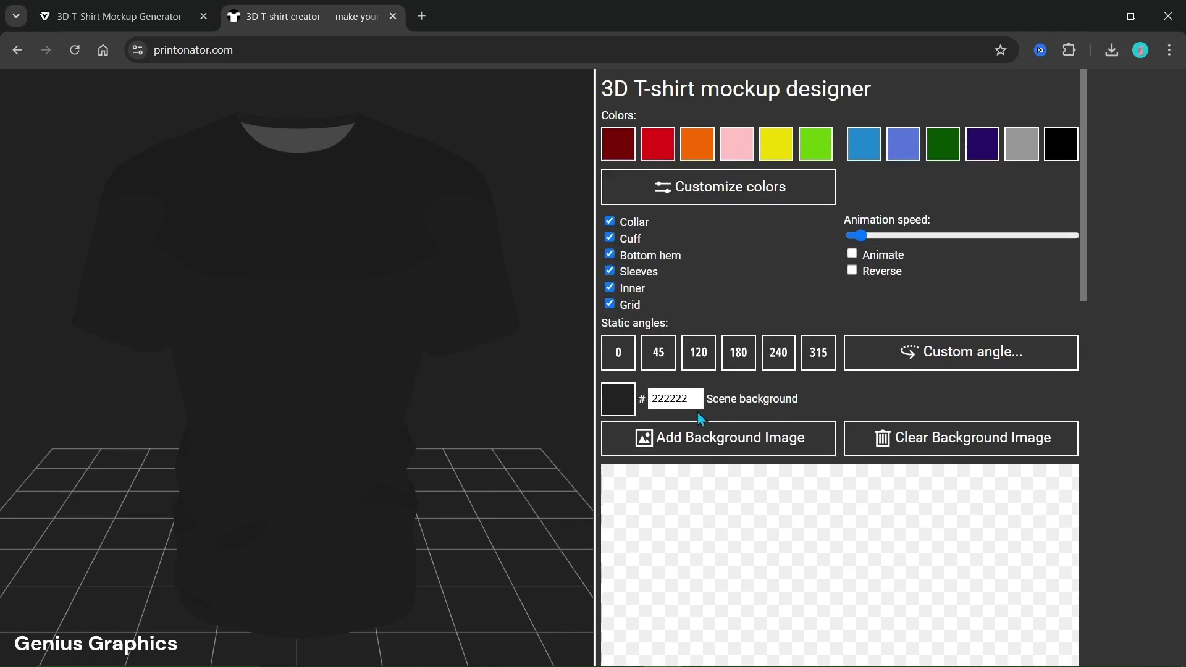
Step: Enter 8D8D8D as the scene background hex colour for a light grey backdrop
{"action": "left_click_drag", "start_coordinate": [689, 401], "coordinate": [650, 402]}
{"action": "type", "text": "8D8D8D"}
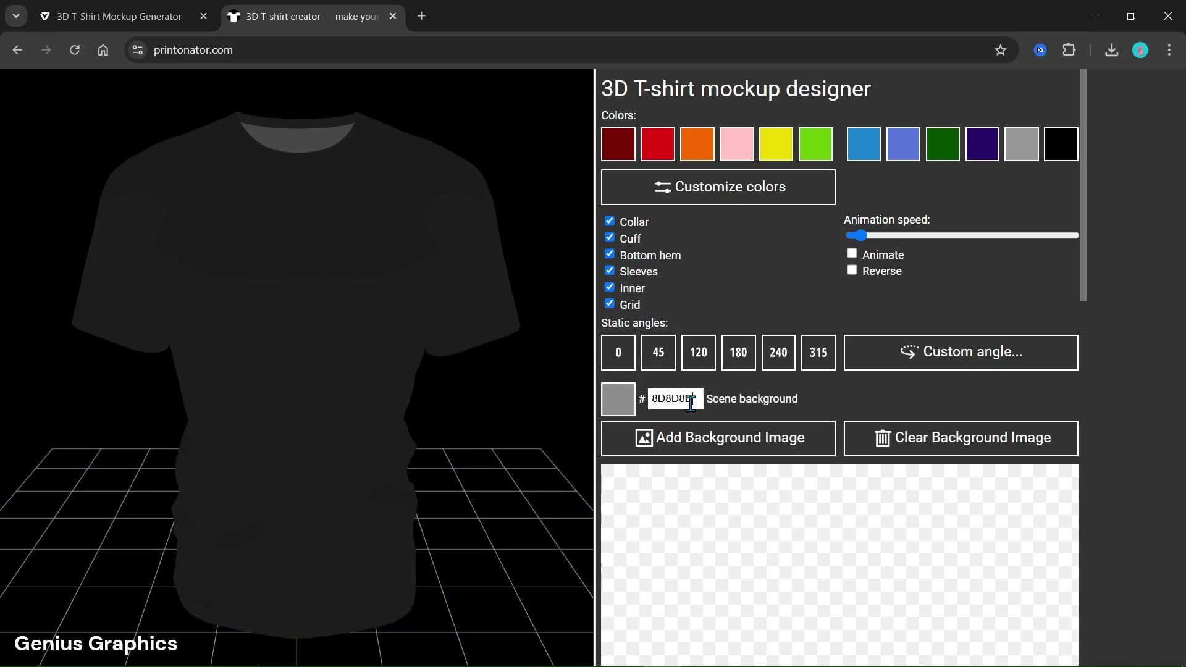
{"action": "key", "text": "Return"}
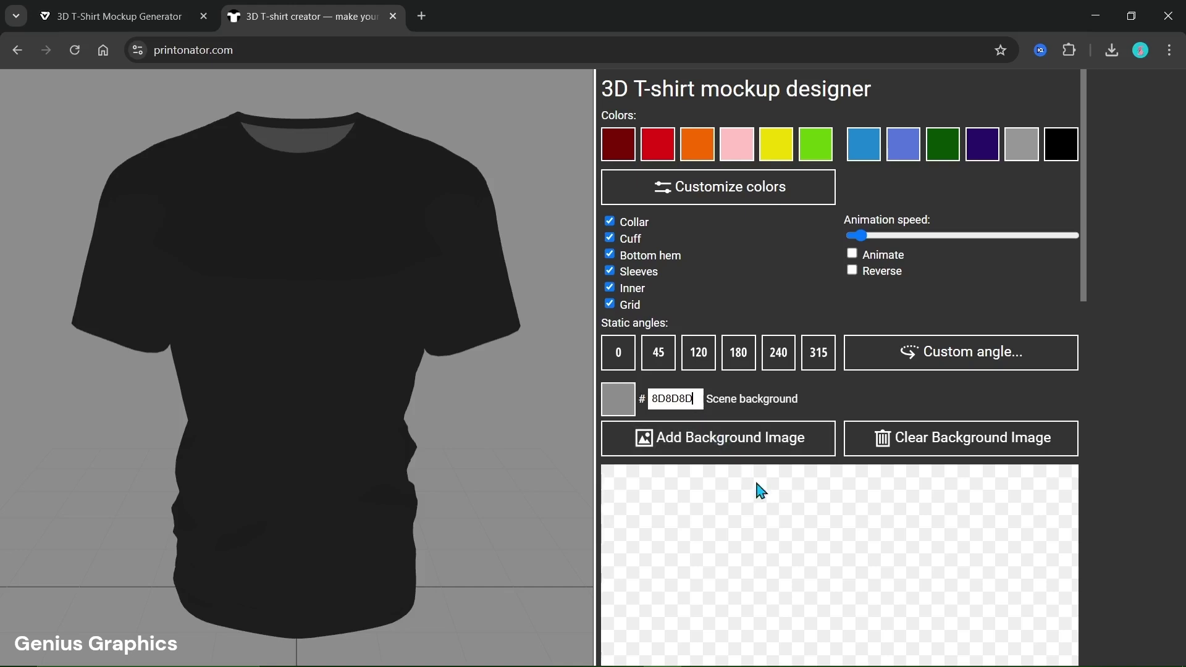
Step: Add POSTER PNG.png from the T-SHIRT folder as an uploaded image on the shirt layout
{"action": "scroll", "coordinate": [760, 490], "scroll_direction": "down", "scroll_amount": 5}
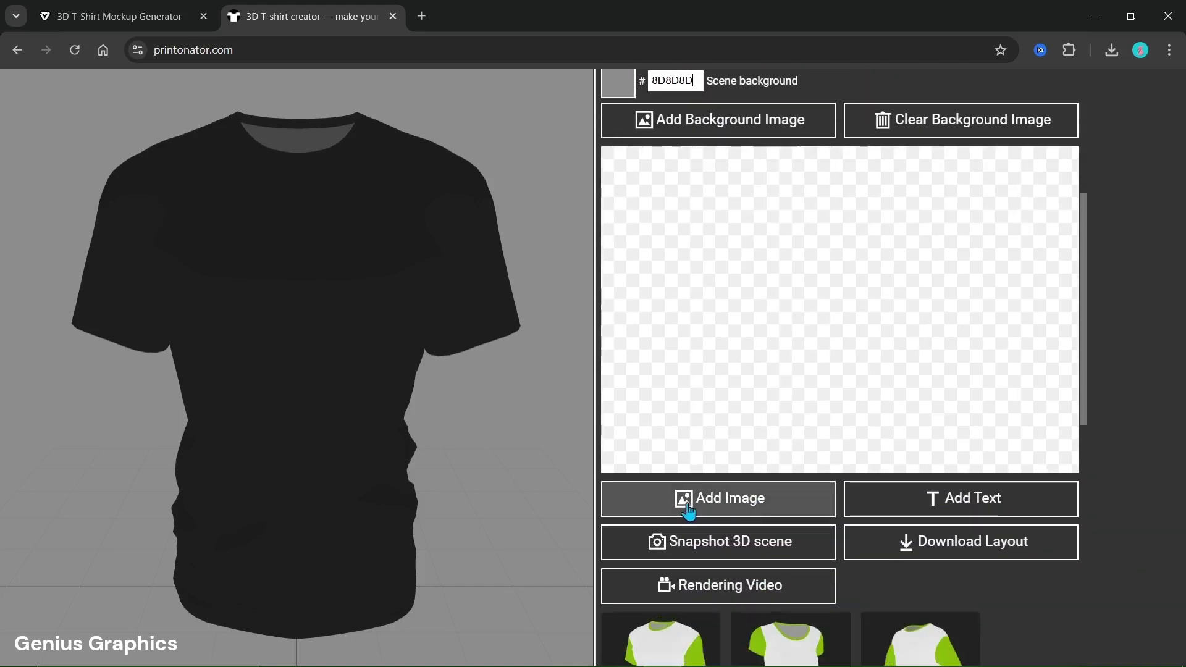
{"action": "left_click", "coordinate": [727, 513]}
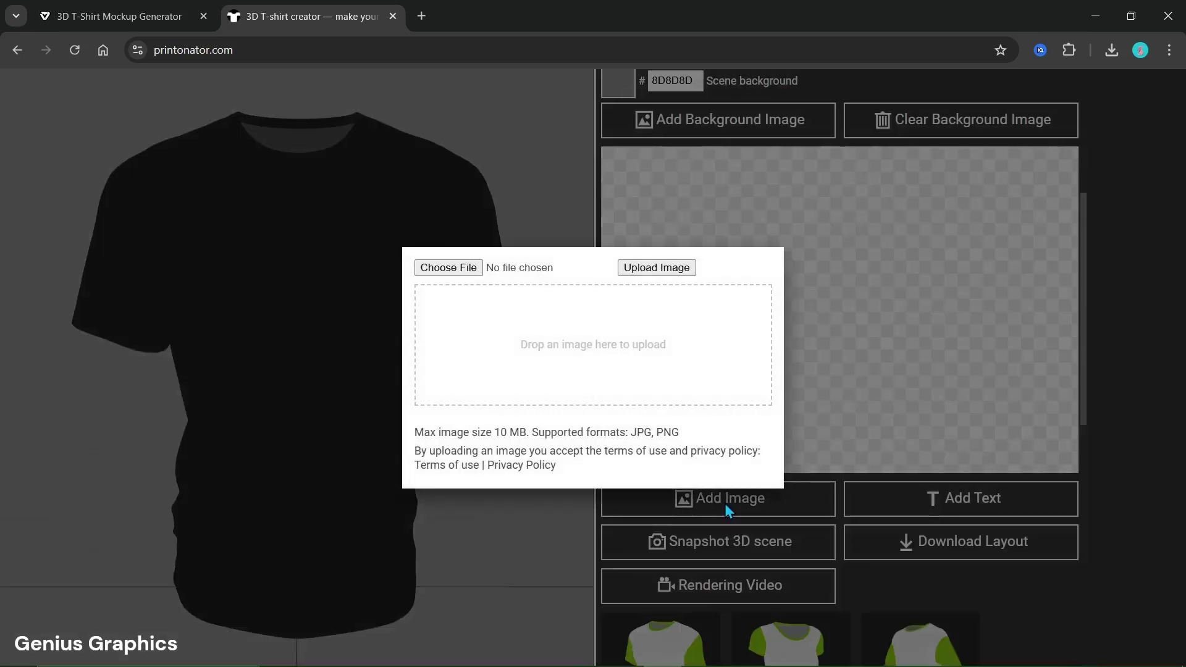
{"action": "left_click", "coordinate": [435, 272]}
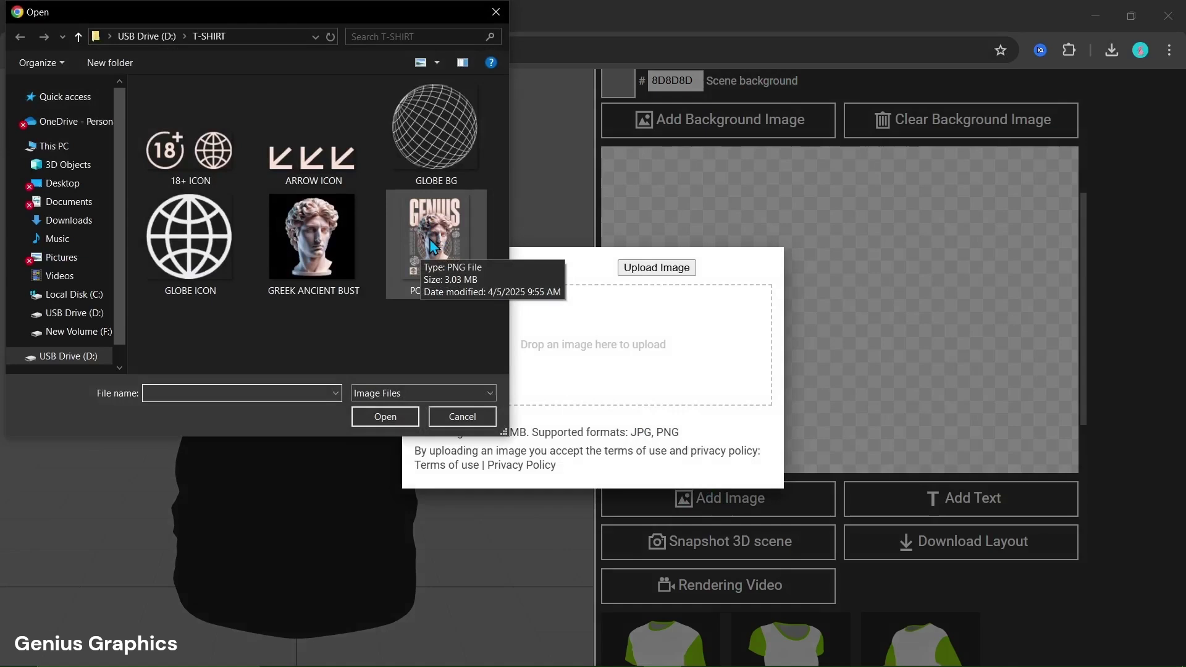
{"action": "left_click", "coordinate": [433, 283]}
{"action": "left_click", "coordinate": [386, 417]}
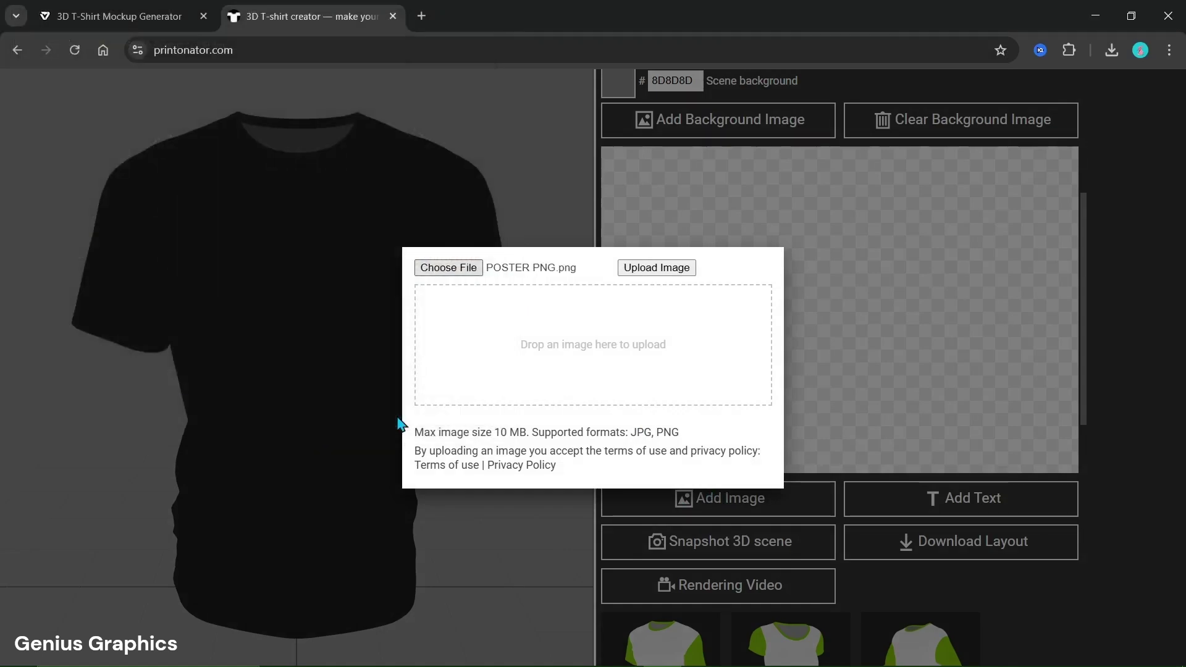
{"action": "left_click", "coordinate": [638, 279]}
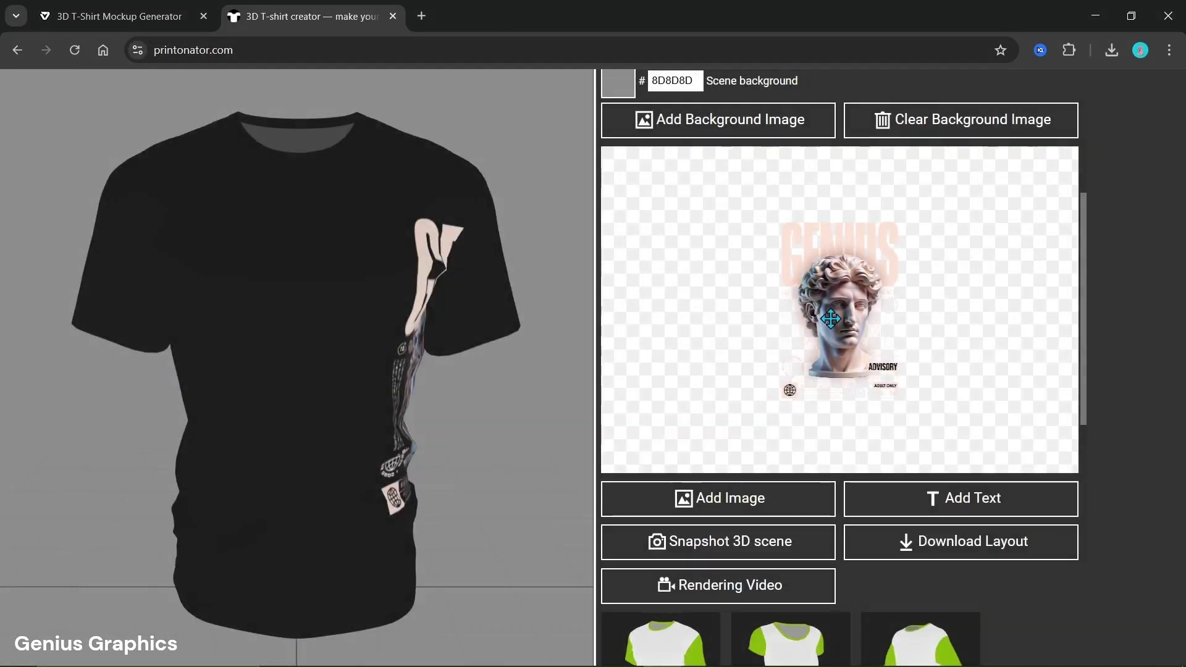
Step: Drag the GENIUS poster from the side onto the shirt front and centre it
{"action": "left_click", "coordinate": [830, 318]}
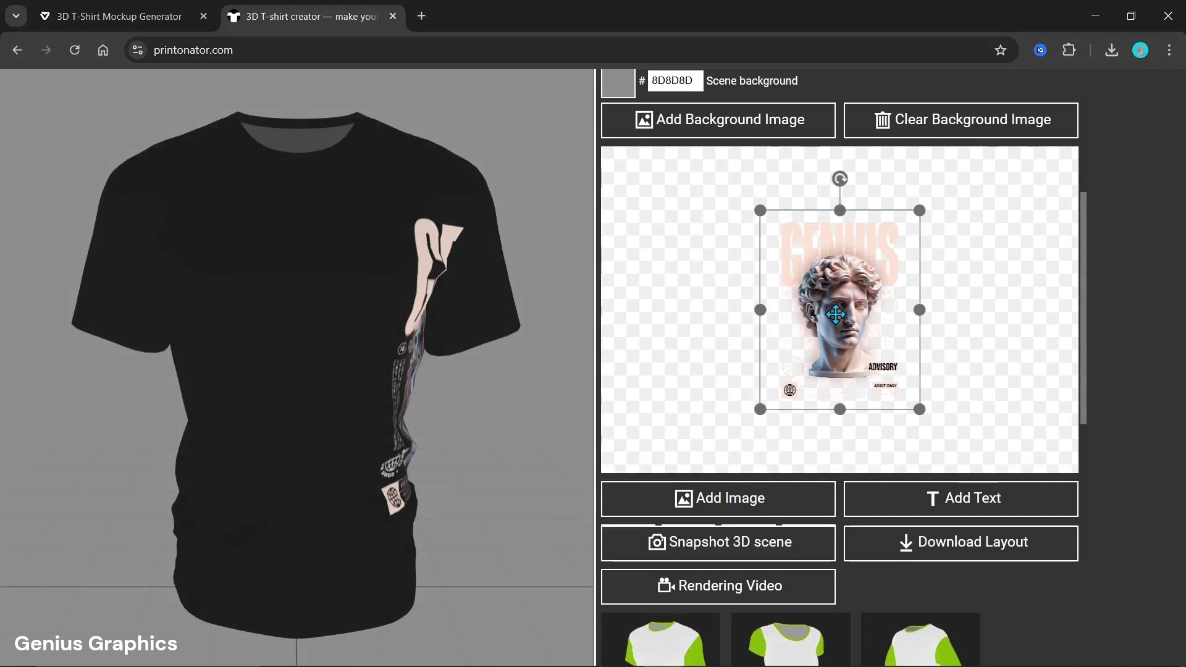
{"action": "left_click_drag", "start_coordinate": [830, 318], "coordinate": [711, 313]}
{"action": "left_click_drag", "start_coordinate": [311, 393], "coordinate": [307, 383]}
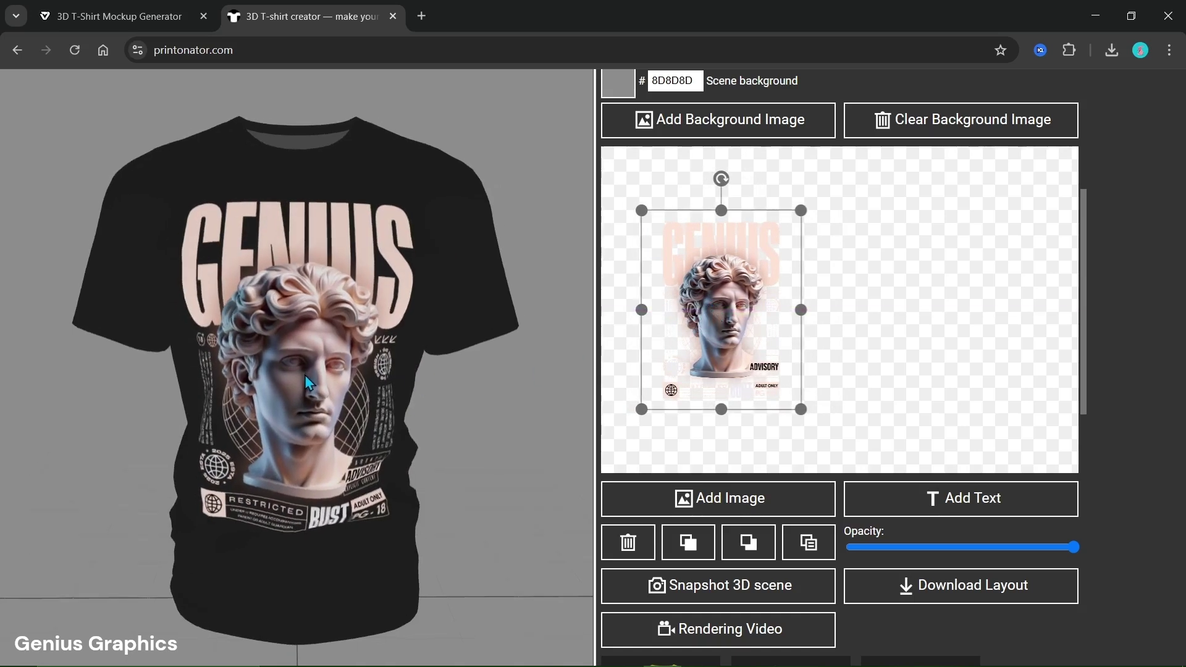
{"action": "left_click_drag", "start_coordinate": [706, 329], "coordinate": [703, 352]}
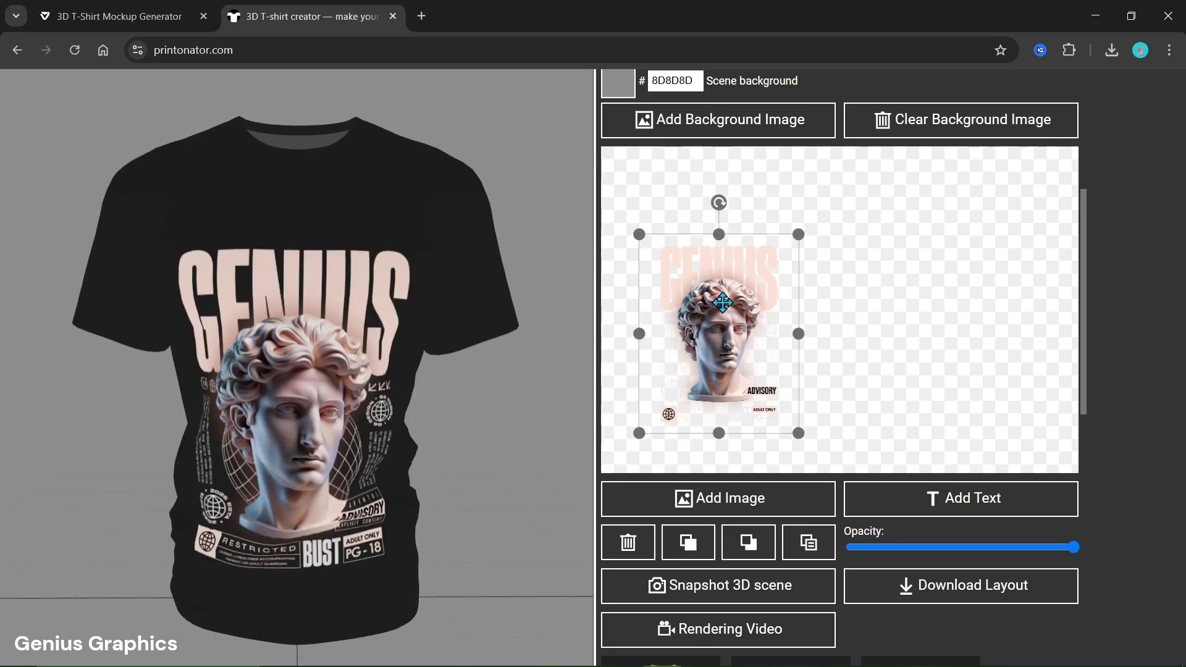
{"action": "left_click_drag", "start_coordinate": [722, 302], "coordinate": [722, 296]}
Step: Stretch the poster taller, enlarge it slightly, fine-tune its placement, then deselect it
{"action": "left_click_drag", "start_coordinate": [719, 427], "coordinate": [720, 439]}
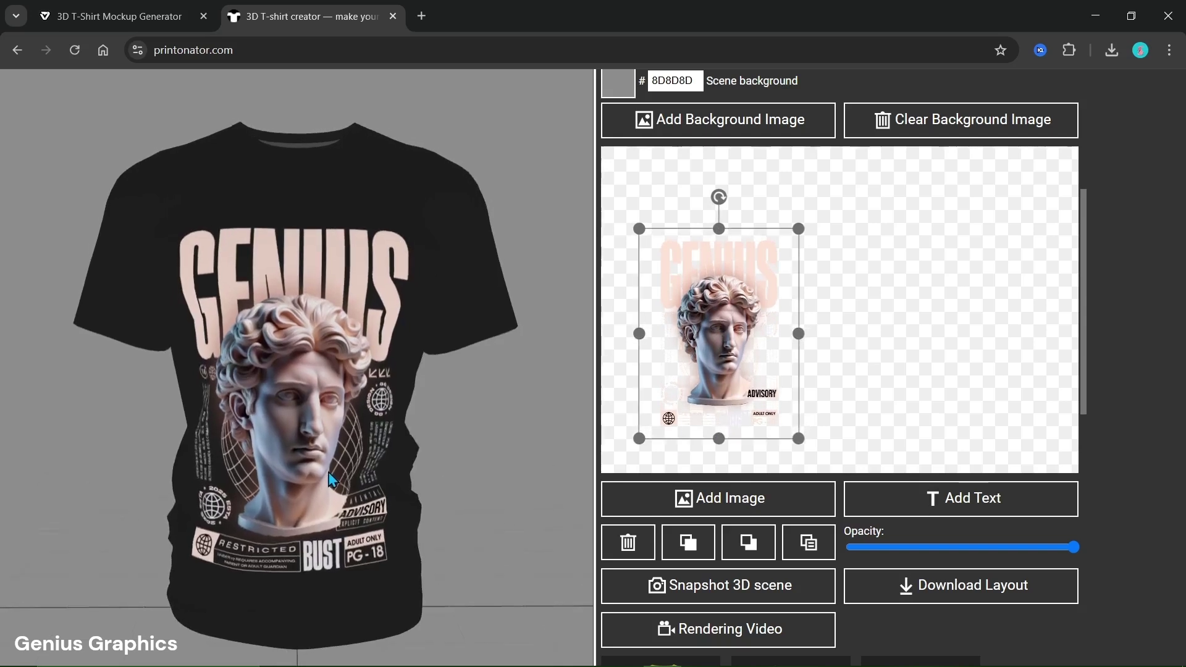
{"action": "left_click_drag", "start_coordinate": [331, 479], "coordinate": [331, 476]}
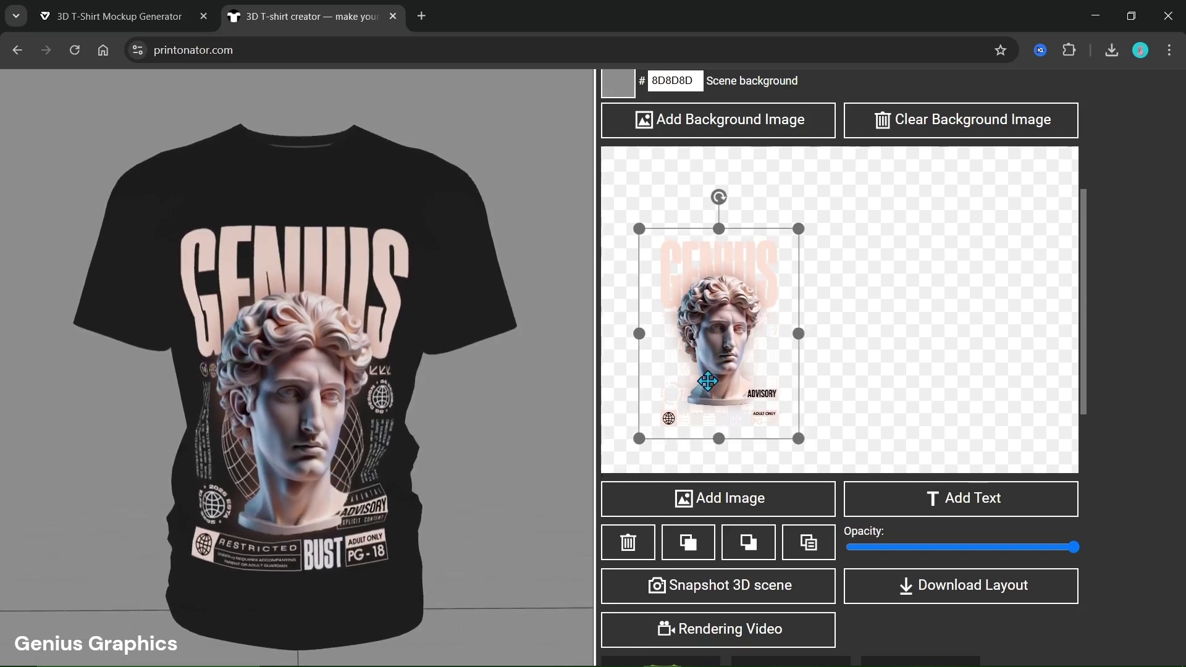
{"action": "left_click_drag", "start_coordinate": [712, 369], "coordinate": [726, 351]}
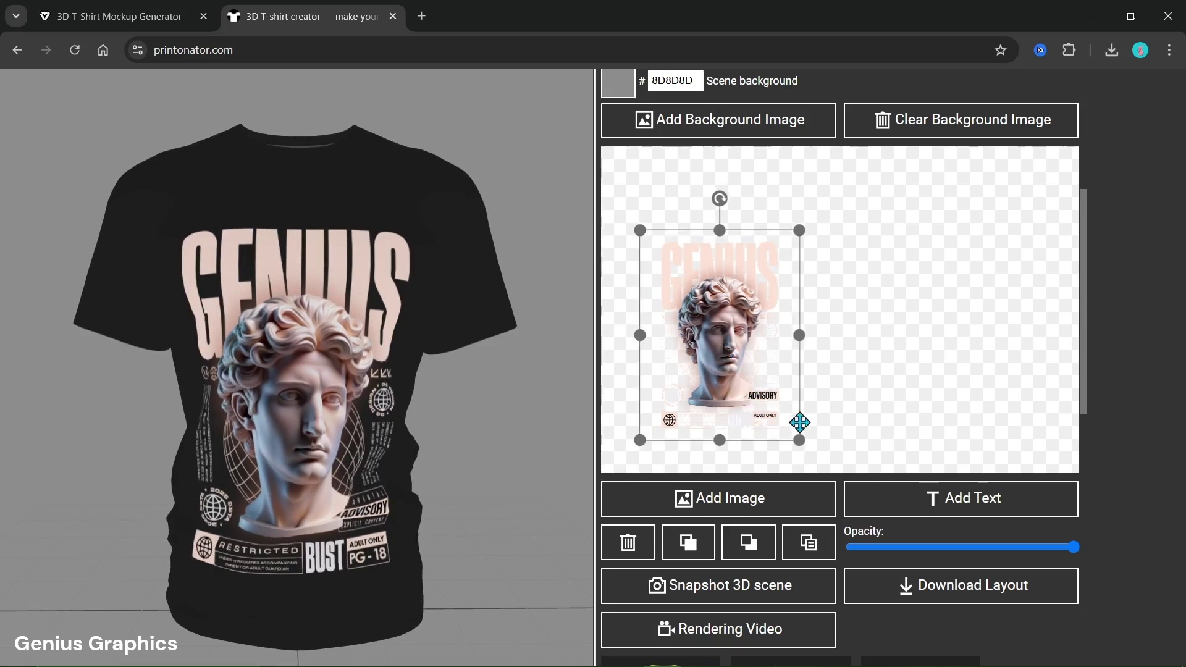
{"action": "left_click_drag", "start_coordinate": [802, 439], "coordinate": [813, 444]}
{"action": "left_click_drag", "start_coordinate": [733, 351], "coordinate": [734, 350]}
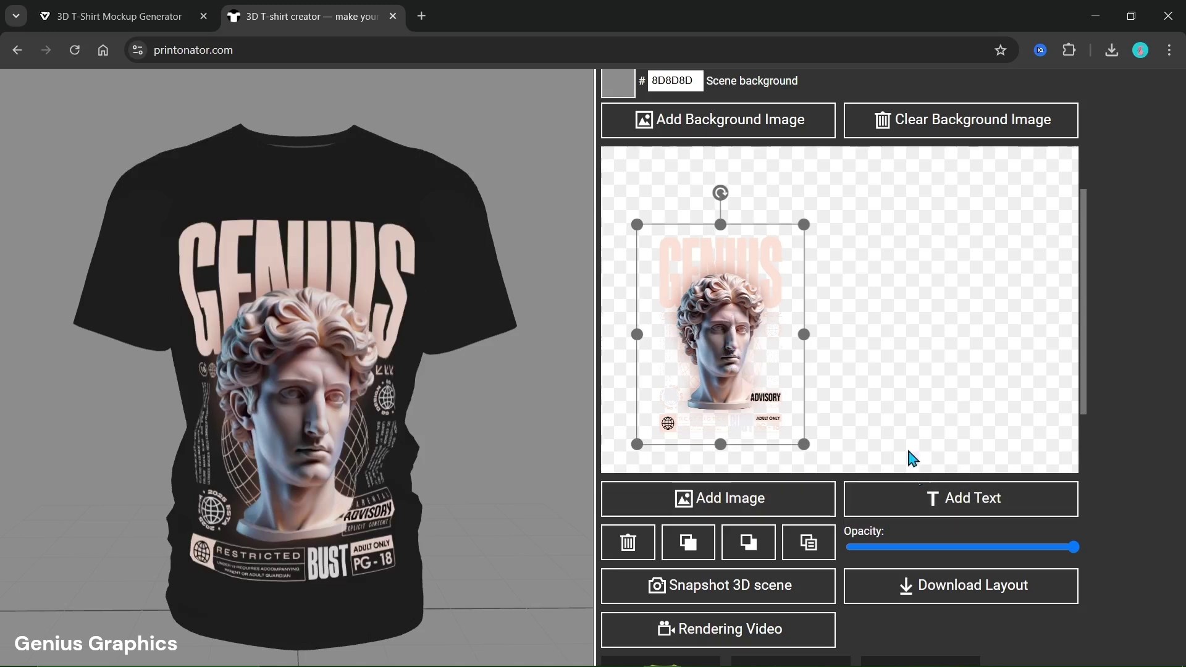
{"action": "left_click", "coordinate": [908, 447]}
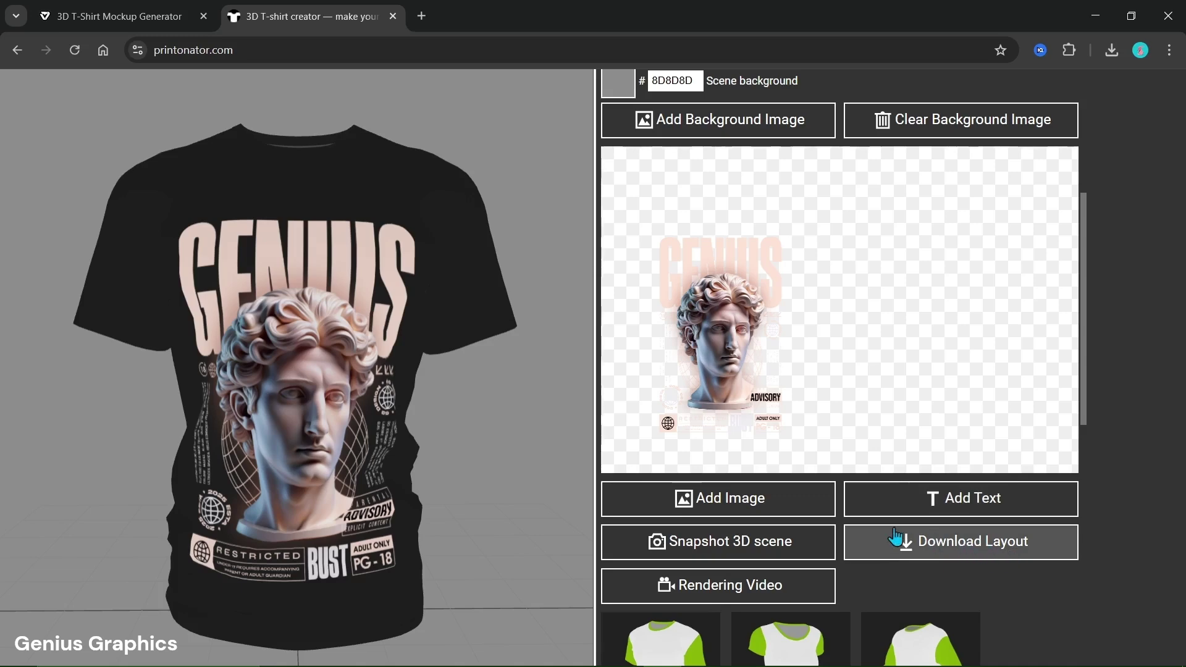
Step: Enable Animate and raise the animation speed slider slightly
{"action": "scroll", "coordinate": [877, 534], "scroll_direction": "up", "scroll_amount": 5}
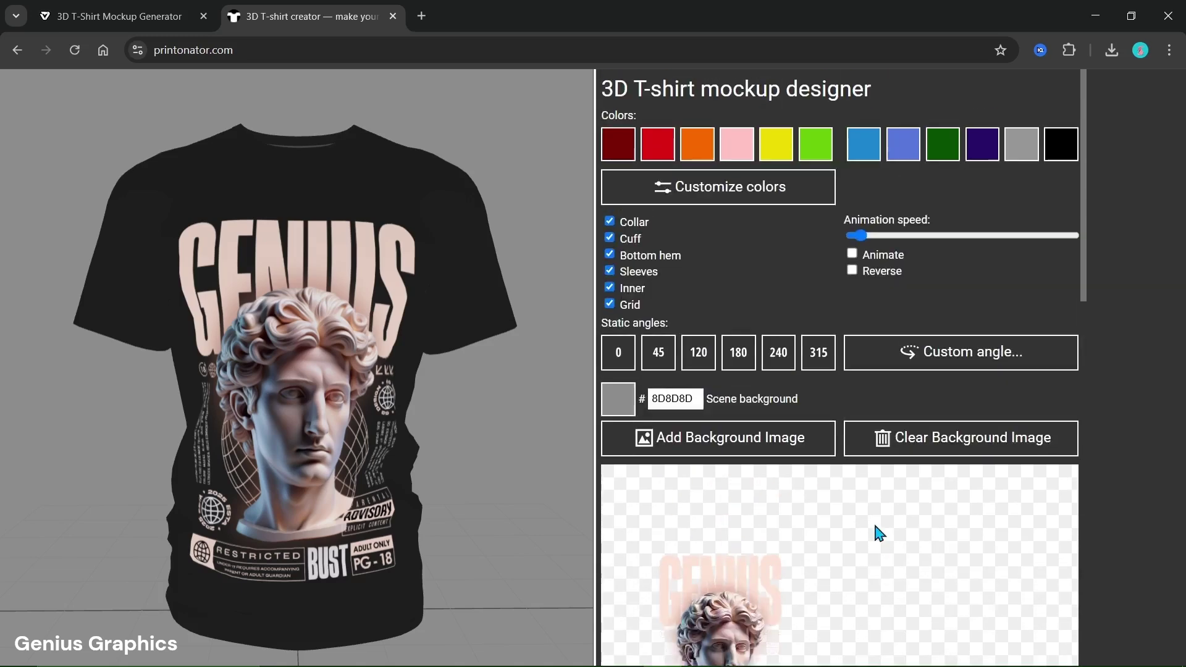
{"action": "left_click", "coordinate": [861, 256]}
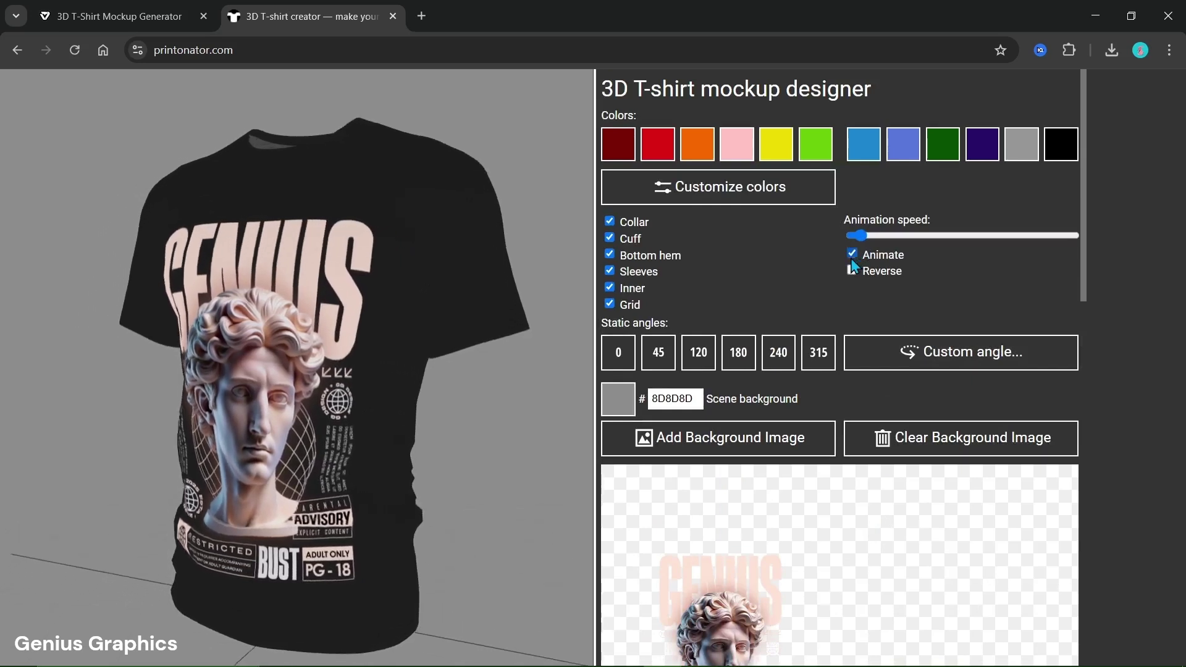
{"action": "mouse_move", "coordinate": [858, 234]}
{"action": "left_mouse_down"}
{"action": "mouse_move", "coordinate": [917, 236]}
{"action": "mouse_move", "coordinate": [864, 240]}
{"action": "left_mouse_up"}
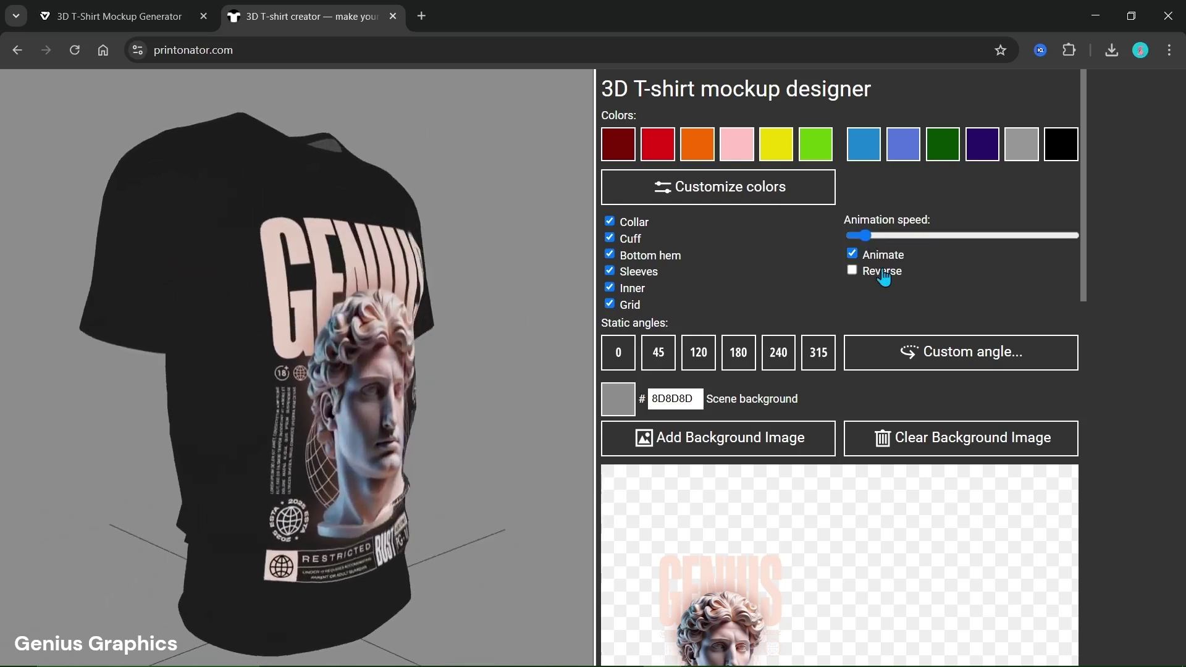
Step: Preview the shirt at the 0°, 45°, 180° and 315° angles, ending front-on
{"action": "left_click", "coordinate": [616, 354]}
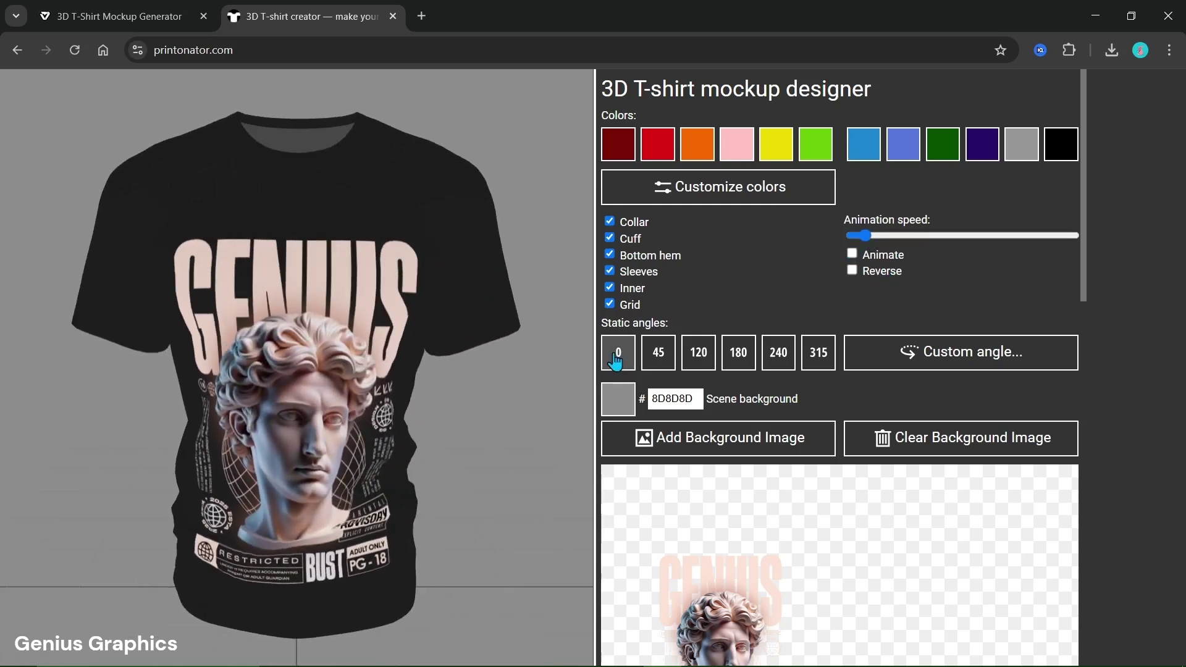
{"action": "left_click", "coordinate": [661, 355]}
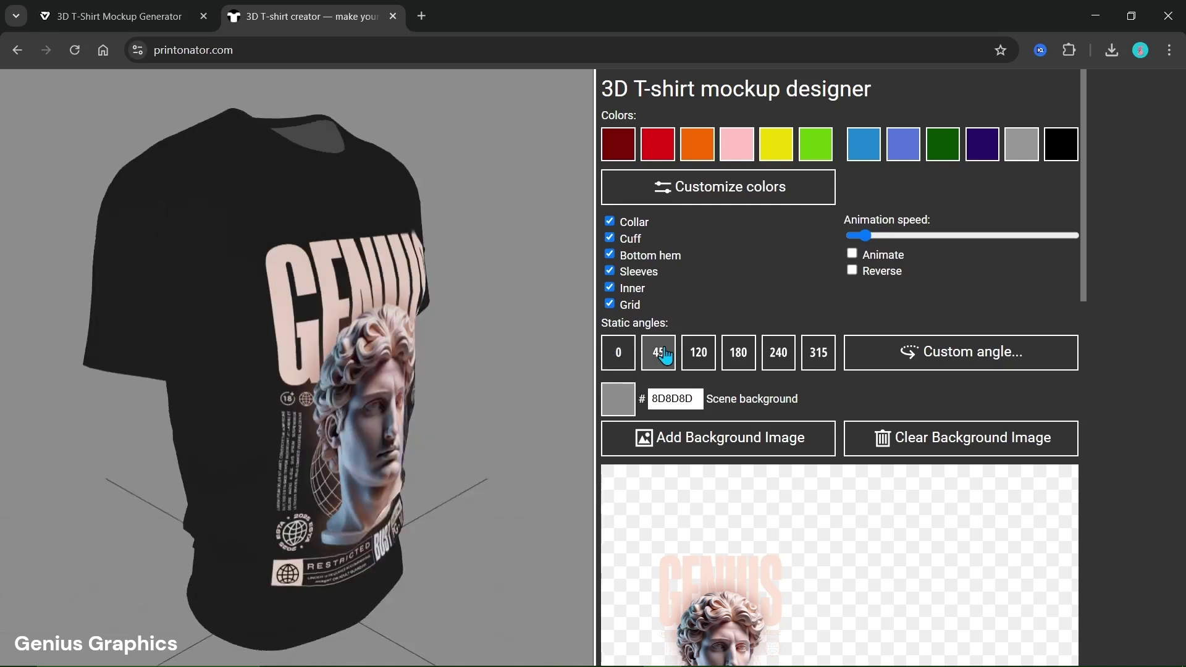
{"action": "left_click", "coordinate": [738, 353]}
{"action": "left_click", "coordinate": [828, 361]}
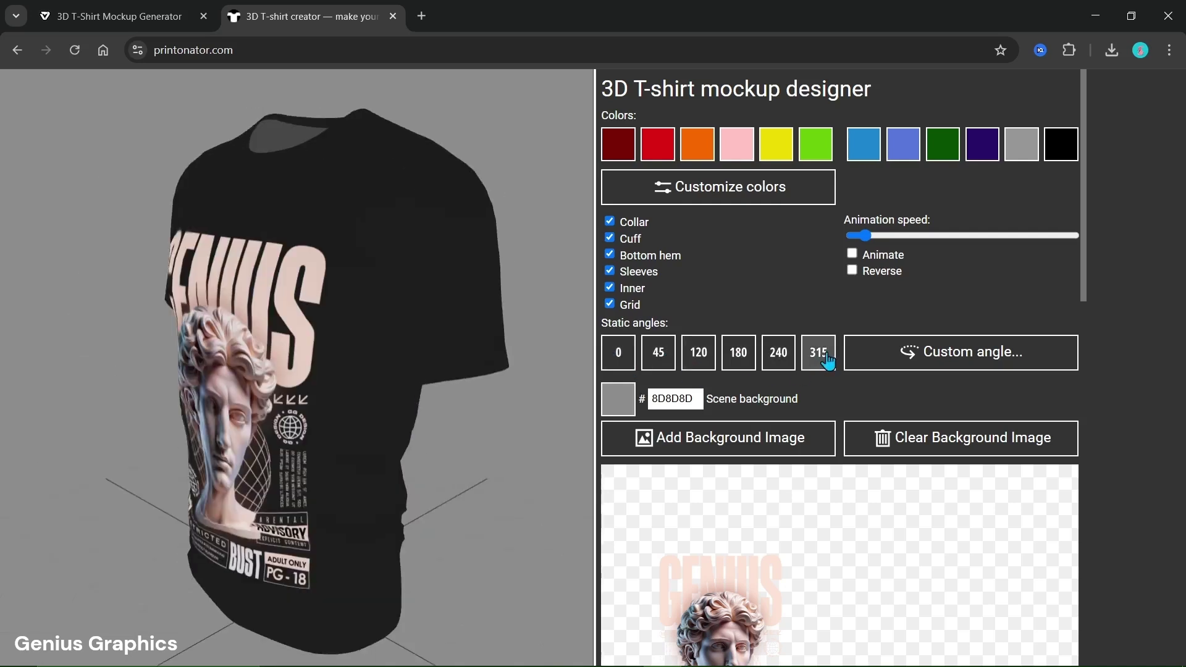
{"action": "left_click", "coordinate": [615, 353]}
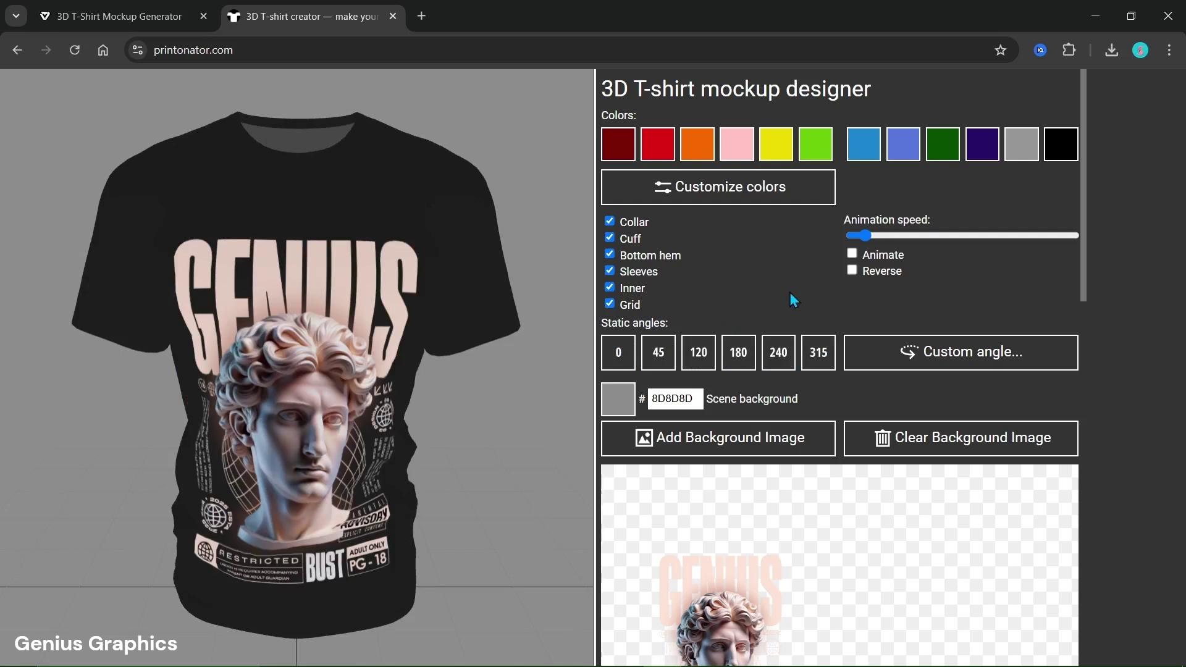
Step: Re-enable Animate so the shirt rotates continuously
{"action": "left_click", "coordinate": [852, 254]}
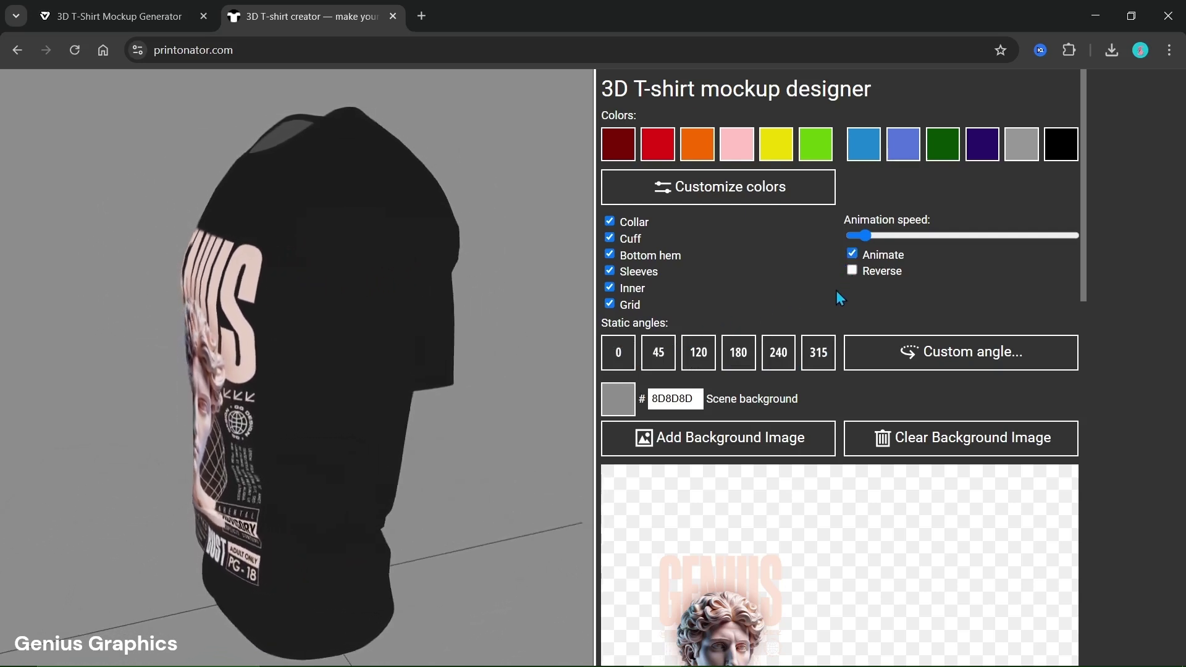
{"action": "scroll", "coordinate": [838, 298], "scroll_direction": "down", "scroll_amount": 8}
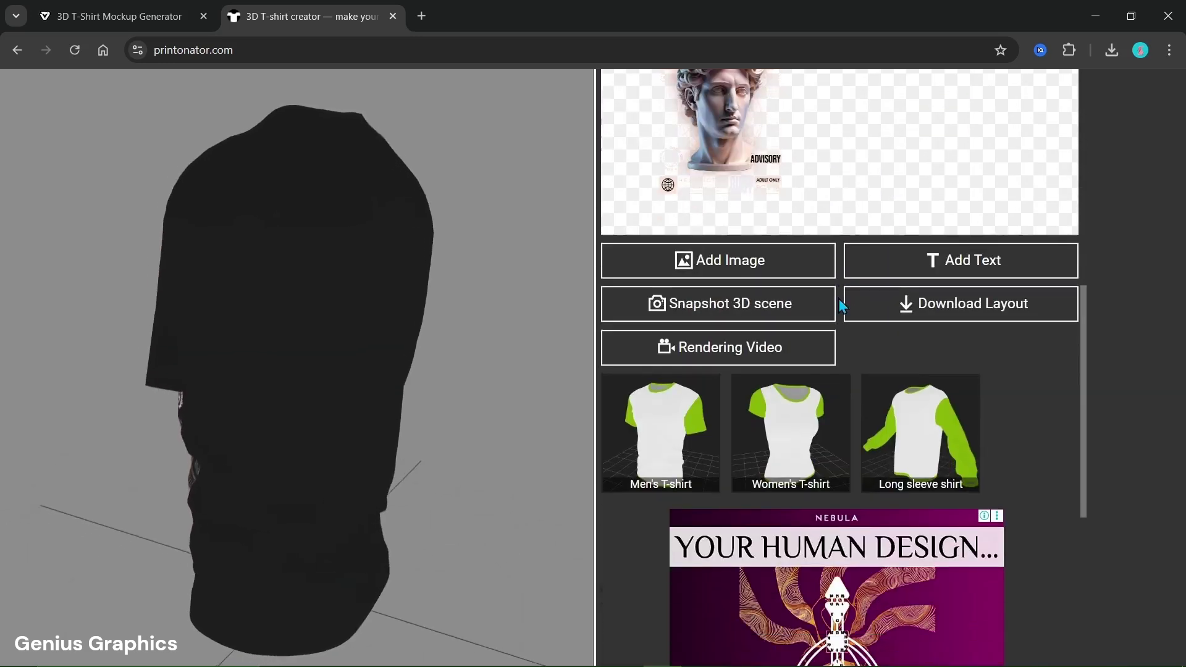
{"action": "scroll", "coordinate": [841, 304], "scroll_direction": "up", "scroll_amount": 2}
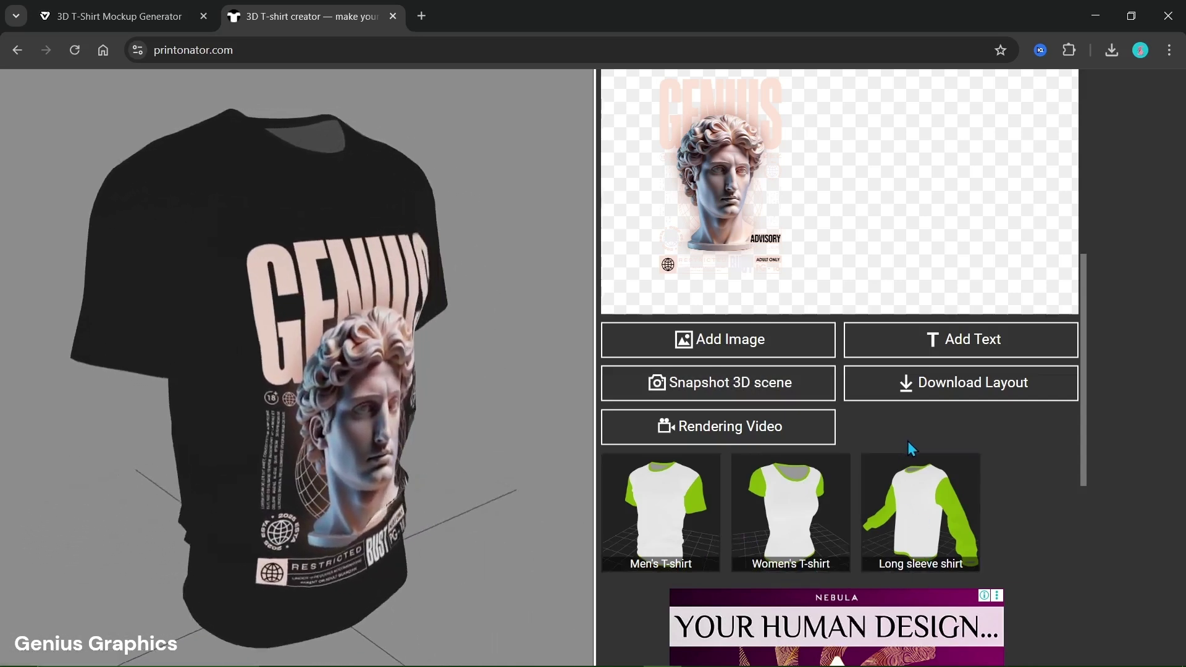
{"action": "scroll", "coordinate": [908, 442], "scroll_direction": "up", "scroll_amount": 8}
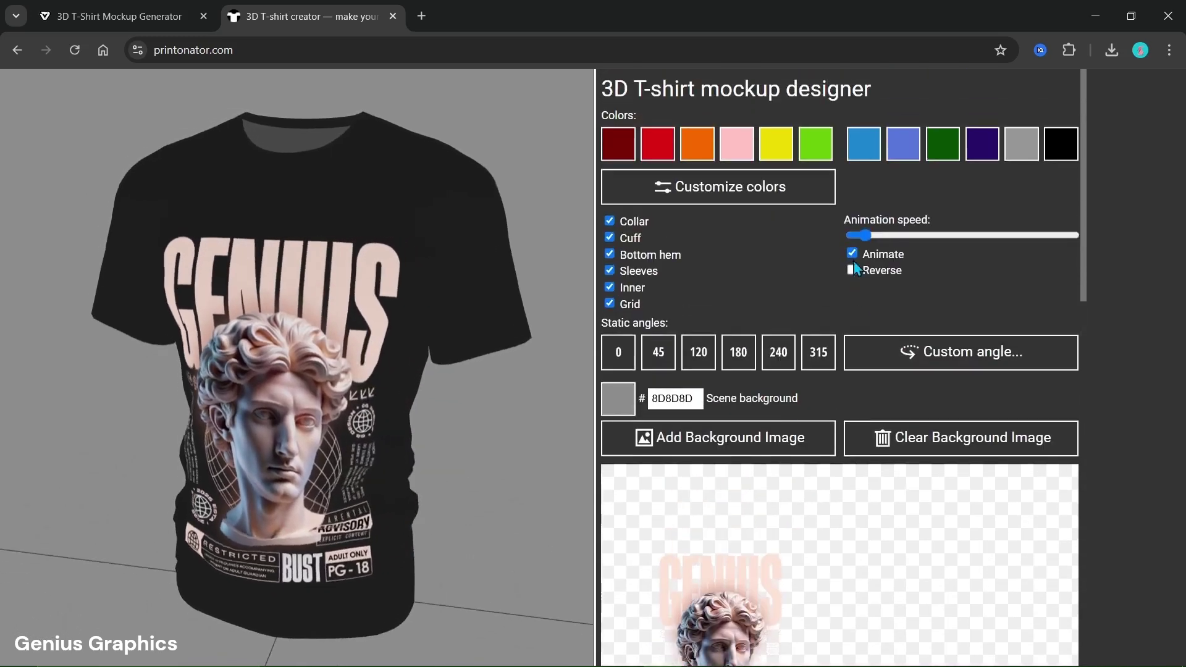
Step: Stop auto-rotation and frame the shirt front-on at the 0° angle
{"action": "left_click", "coordinate": [852, 253]}
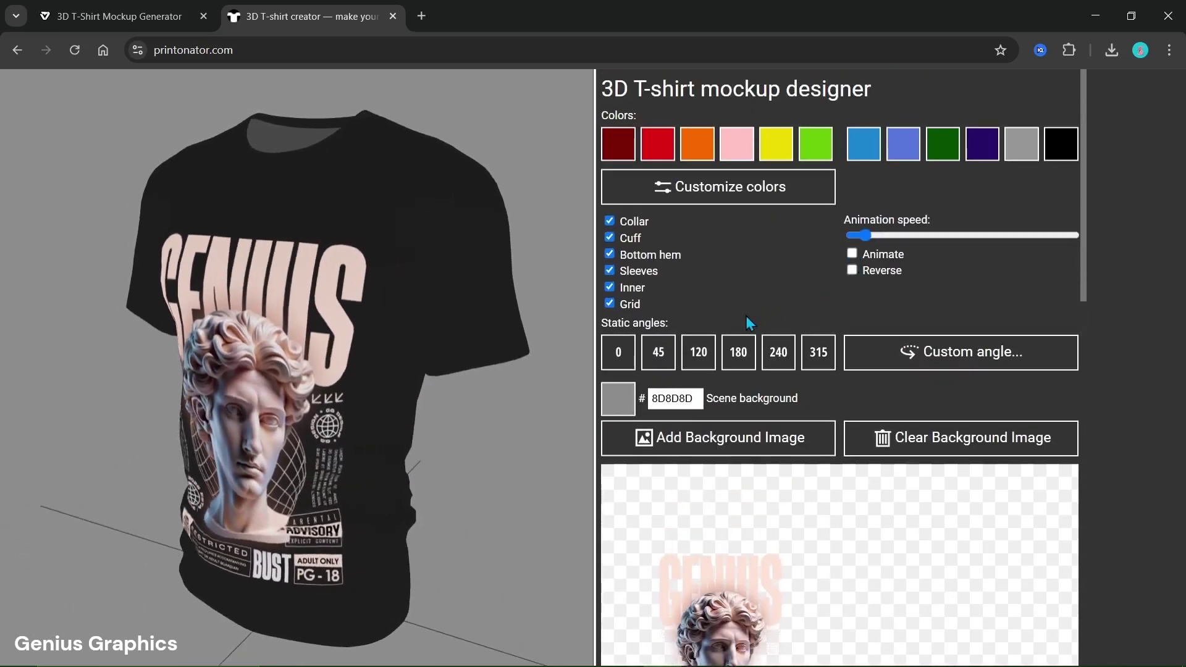
{"action": "left_click", "coordinate": [619, 353]}
{"action": "mouse_move", "coordinate": [306, 425]}
{"action": "left_mouse_down"}
{"action": "mouse_move", "coordinate": [307, 415]}
{"action": "mouse_move", "coordinate": [329, 426]}
{"action": "mouse_move", "coordinate": [305, 406]}
{"action": "left_mouse_up"}
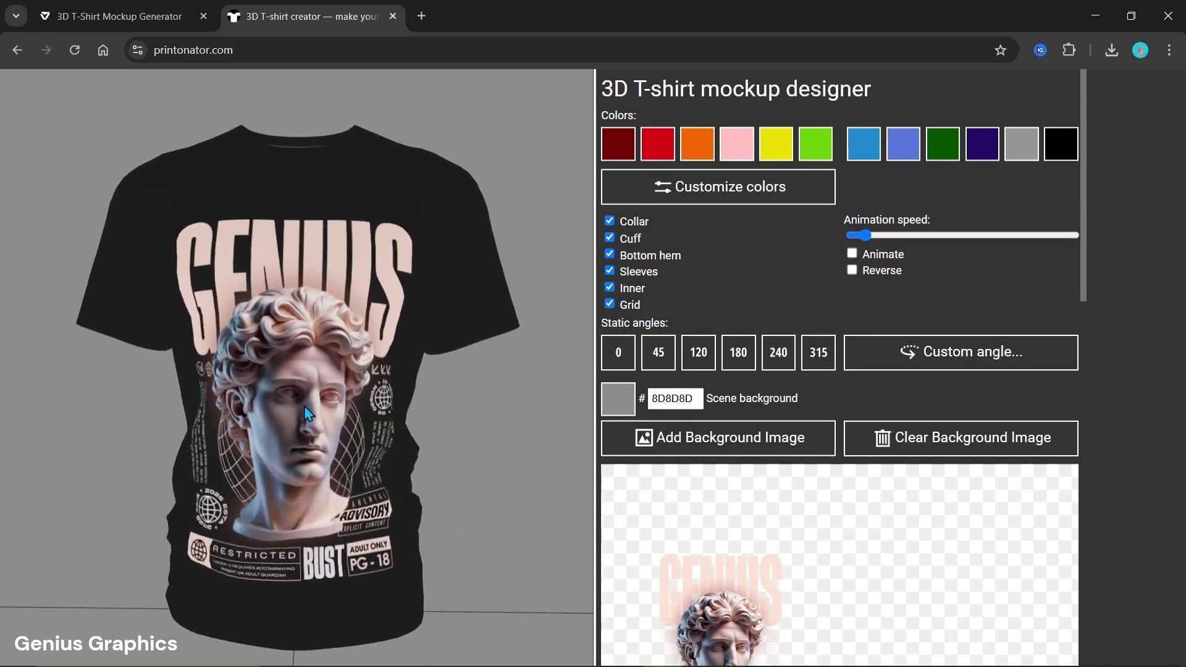
{"action": "scroll", "coordinate": [309, 390], "scroll_direction": "down", "scroll_amount": 2}
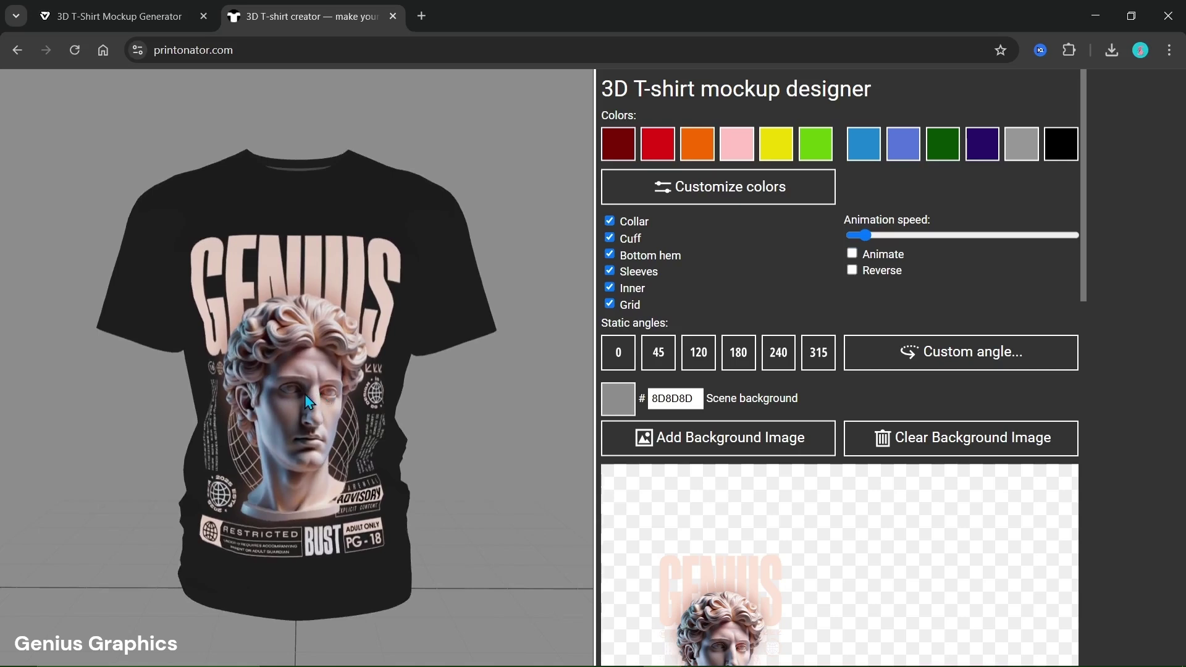
{"action": "scroll", "coordinate": [305, 396], "scroll_direction": "down", "scroll_amount": 2}
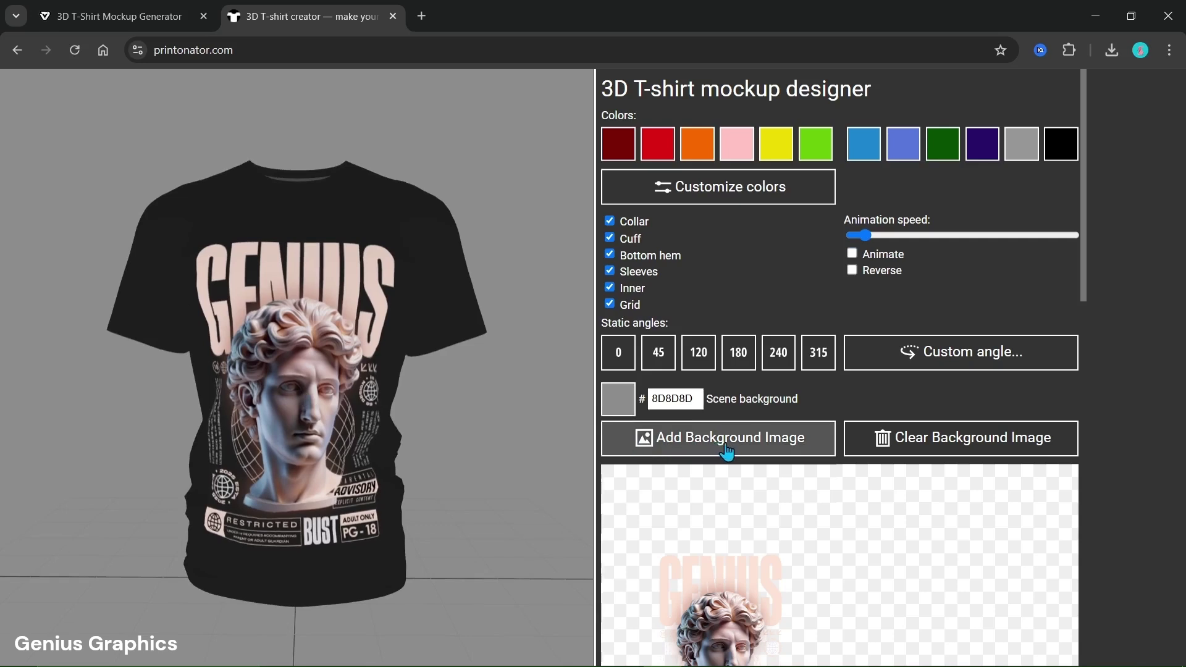
{"action": "scroll", "coordinate": [727, 453], "scroll_direction": "down", "scroll_amount": 2}
Step: Nudge the bust design slightly right in the layout, then deselect it
{"action": "left_click", "coordinate": [723, 485]}
{"action": "left_click_drag", "start_coordinate": [721, 487], "coordinate": [723, 487]}
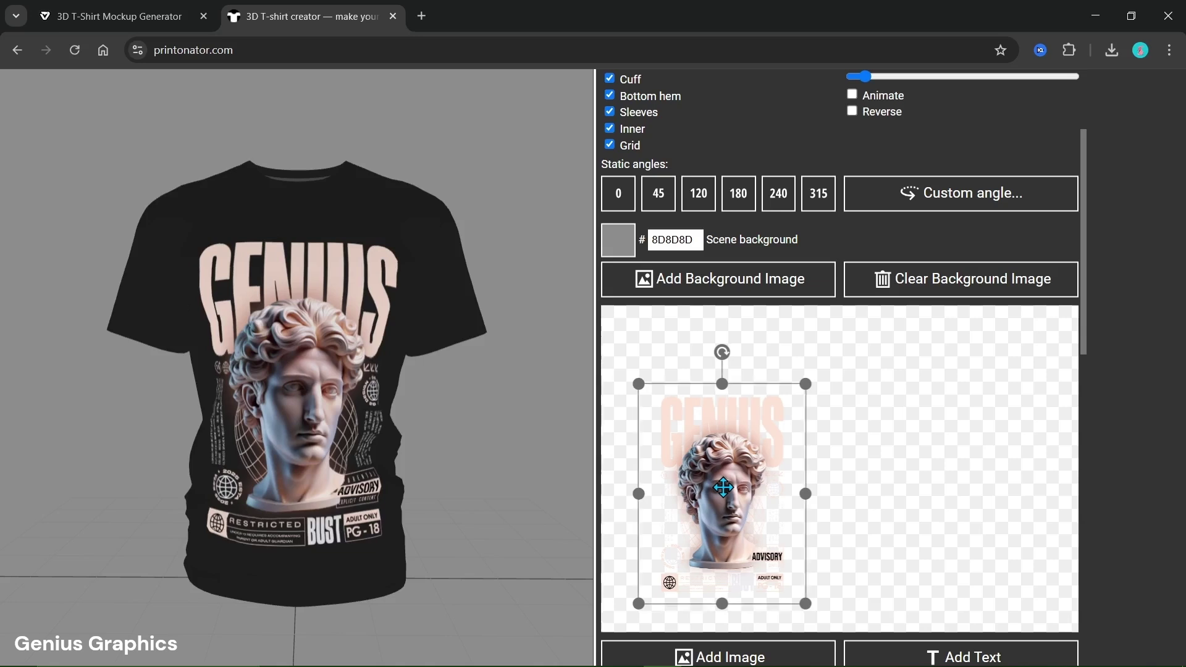
{"action": "left_click", "coordinate": [855, 492]}
Step: Save the 3D scene as a PNG snapshot, snapshot (1).png
{"action": "scroll", "coordinate": [785, 499], "scroll_direction": "down", "scroll_amount": 4}
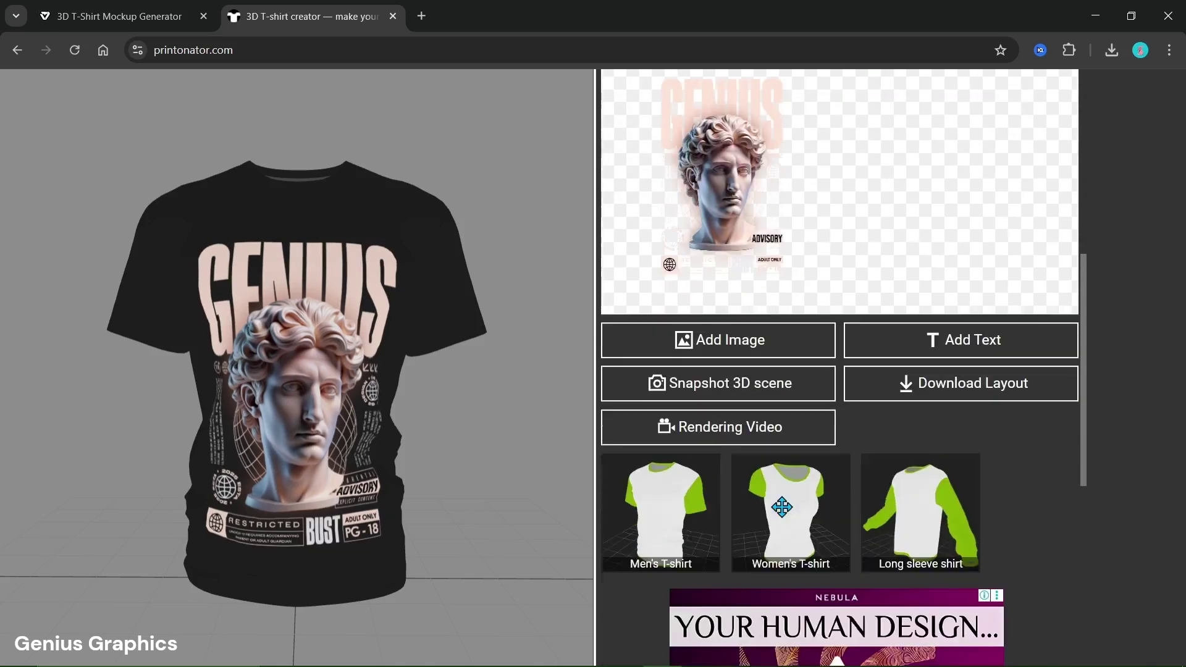
{"action": "left_click", "coordinate": [690, 391]}
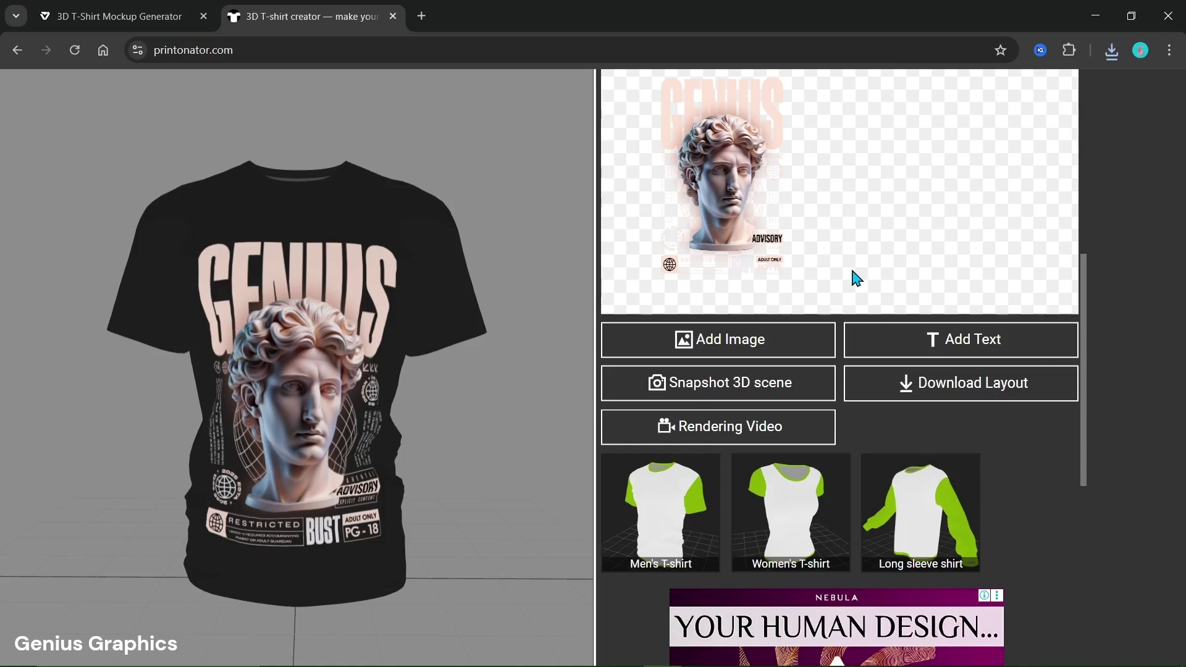
{"action": "scroll", "coordinate": [855, 278], "scroll_direction": "up", "scroll_amount": 6}
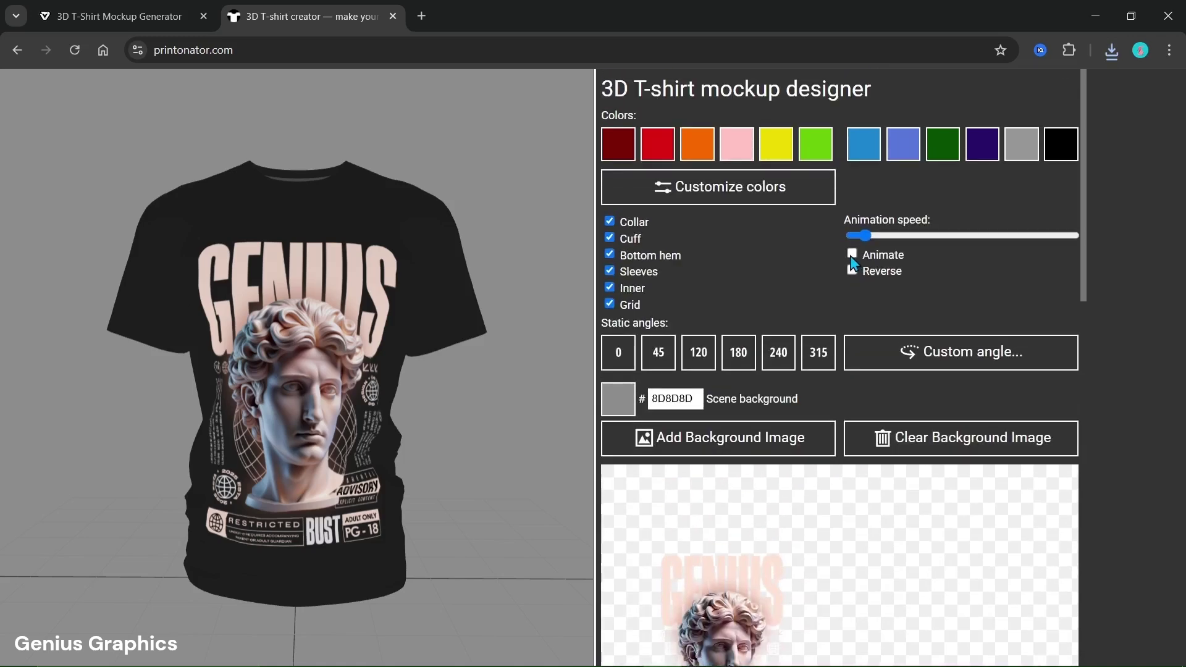
Step: Record the shirt rotating with Animate on, then stop and export the .webm video
{"action": "left_click", "coordinate": [853, 254]}
{"action": "scroll", "coordinate": [803, 507], "scroll_direction": "down", "scroll_amount": 6}
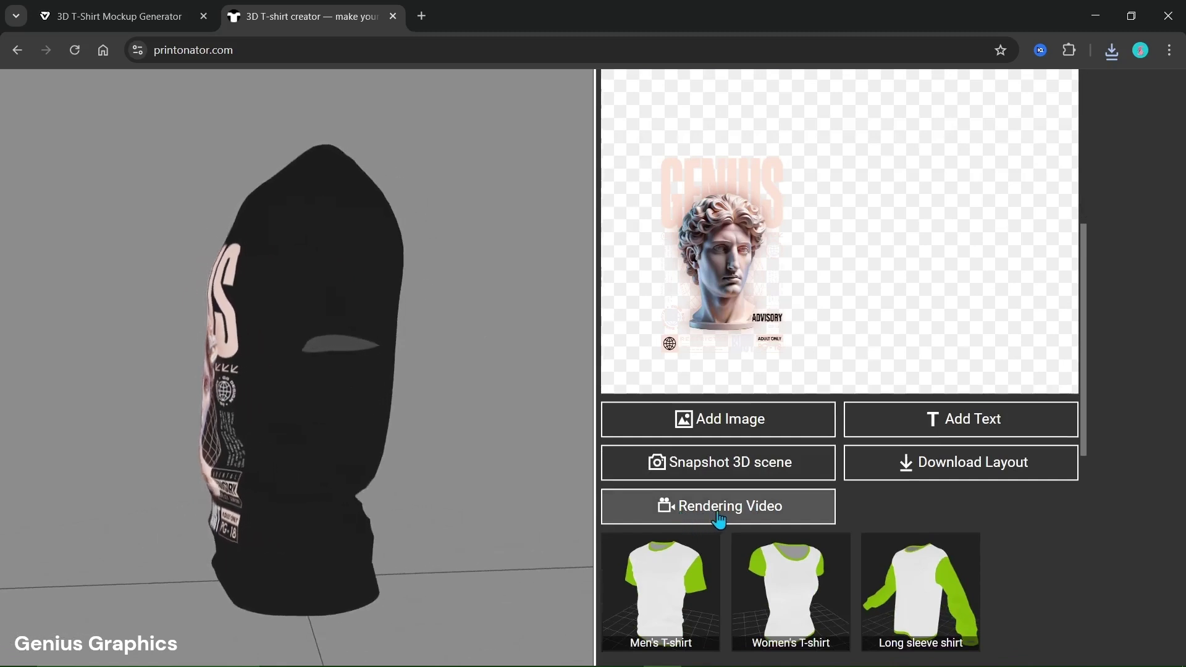
{"action": "left_click", "coordinate": [719, 517]}
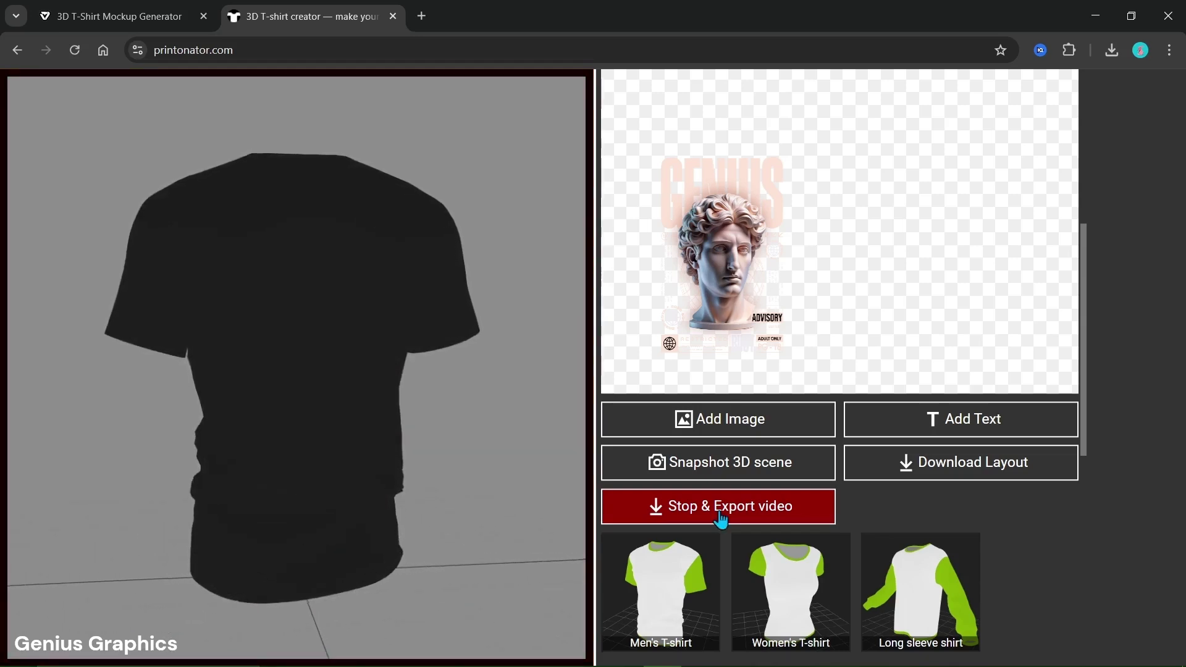
{"action": "left_click", "coordinate": [721, 521]}
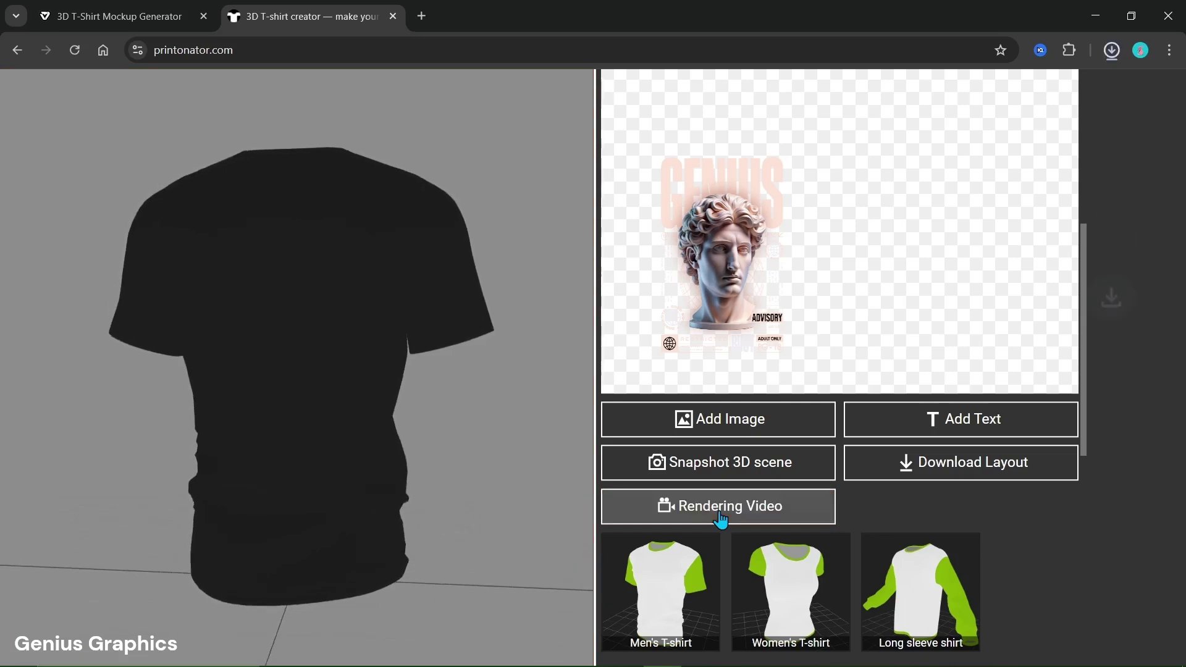